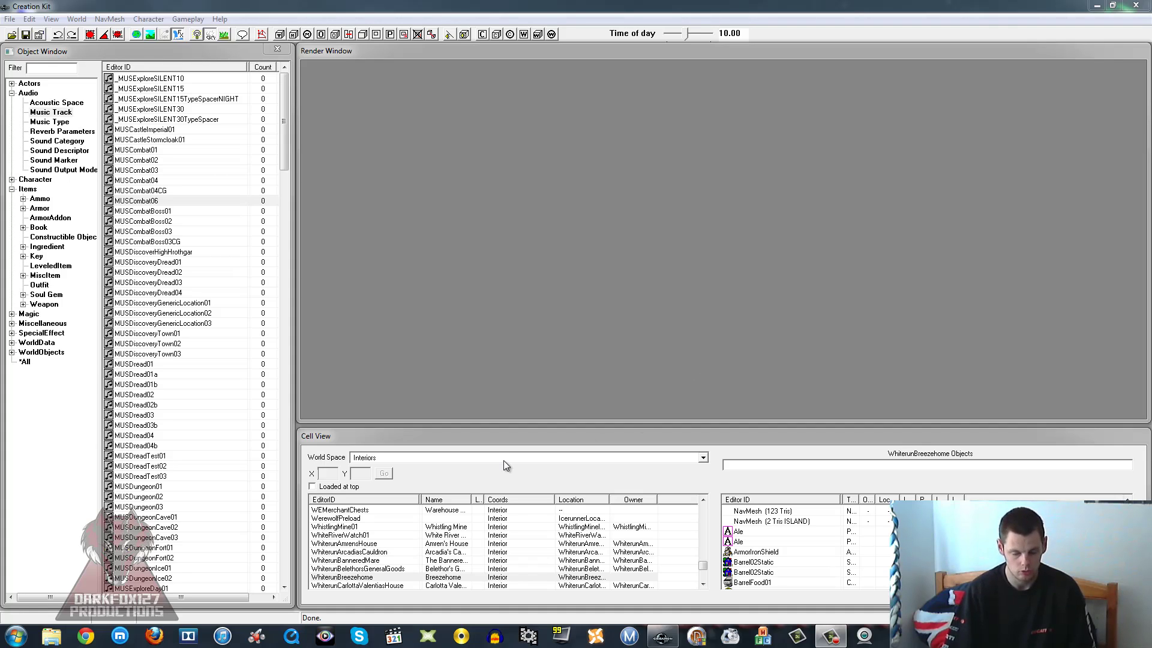
Step: Open the WhiterunBreezehome cell, confirm its MUSTownTest music, and list the Audio Music Type records
{"action": "right_click", "coordinate": [364, 577]}
{"action": "left_click", "coordinate": [384, 523]}
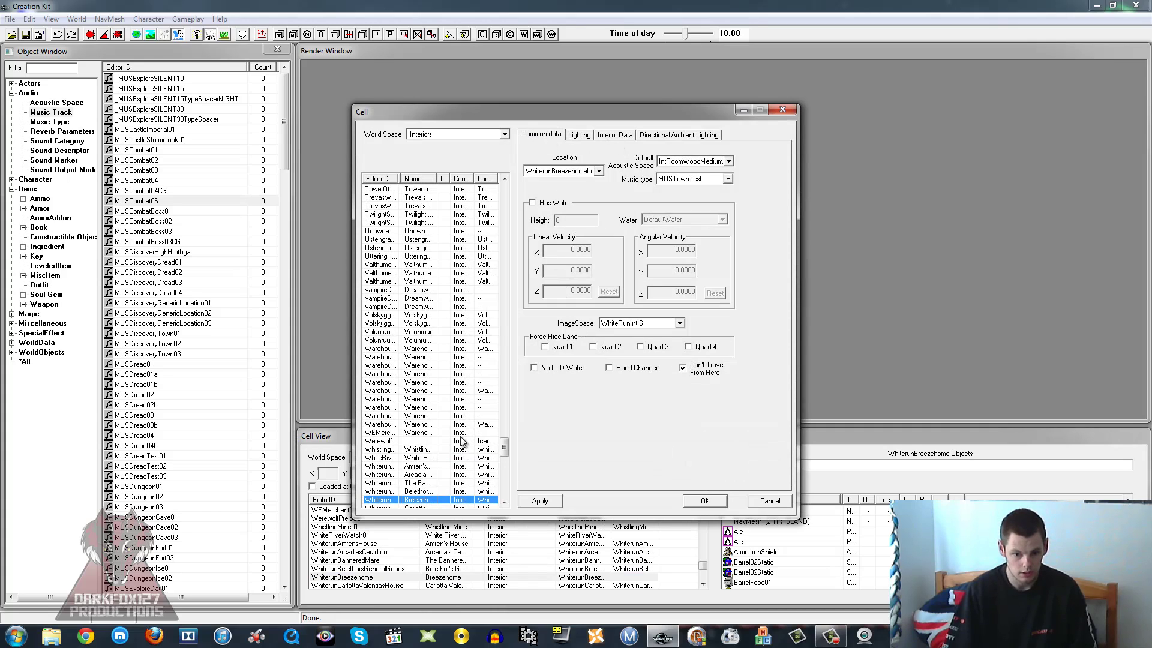
{"action": "left_click", "coordinate": [673, 178]}
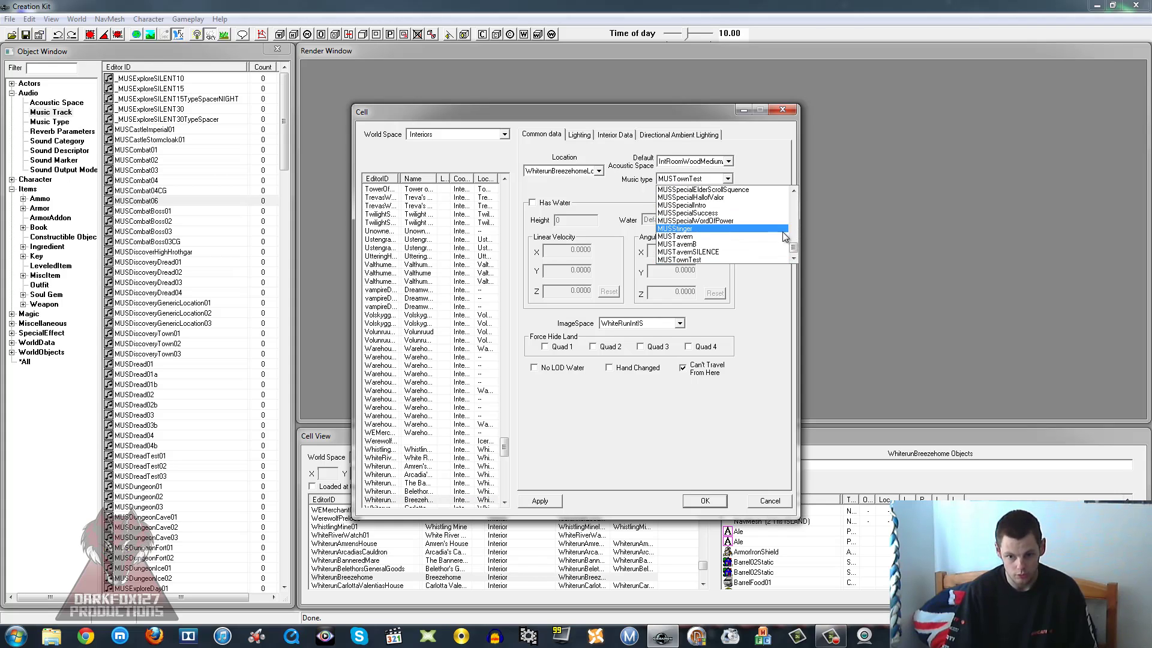
{"action": "left_click_drag", "start_coordinate": [793, 248], "coordinate": [793, 200]}
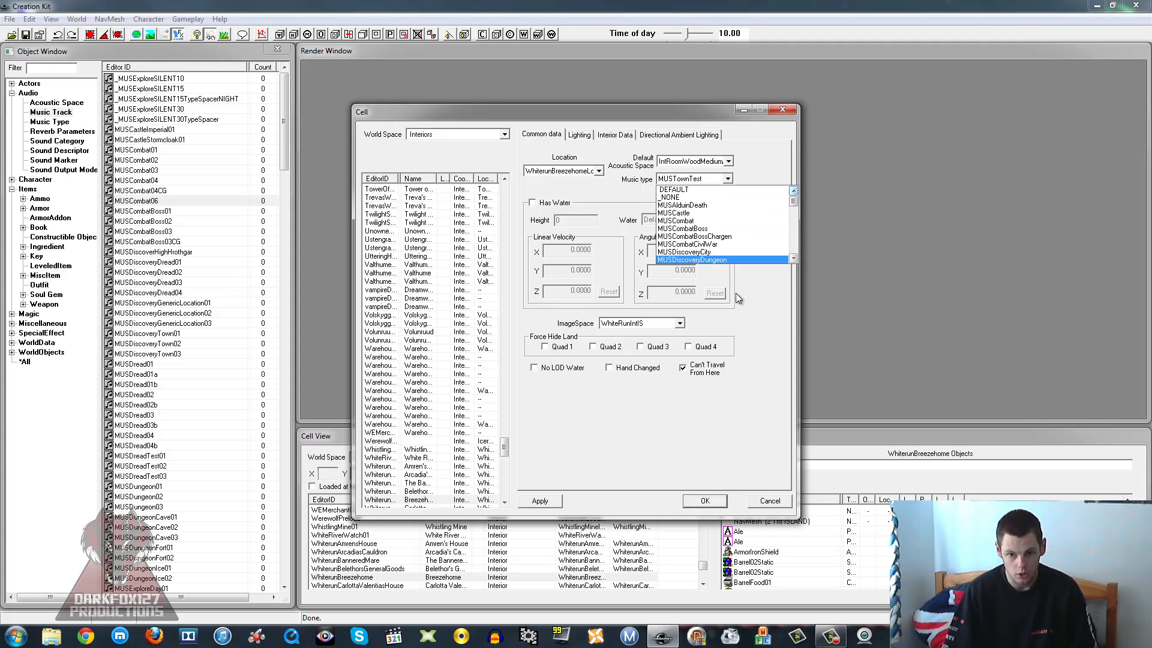
{"action": "left_click", "coordinate": [758, 159]}
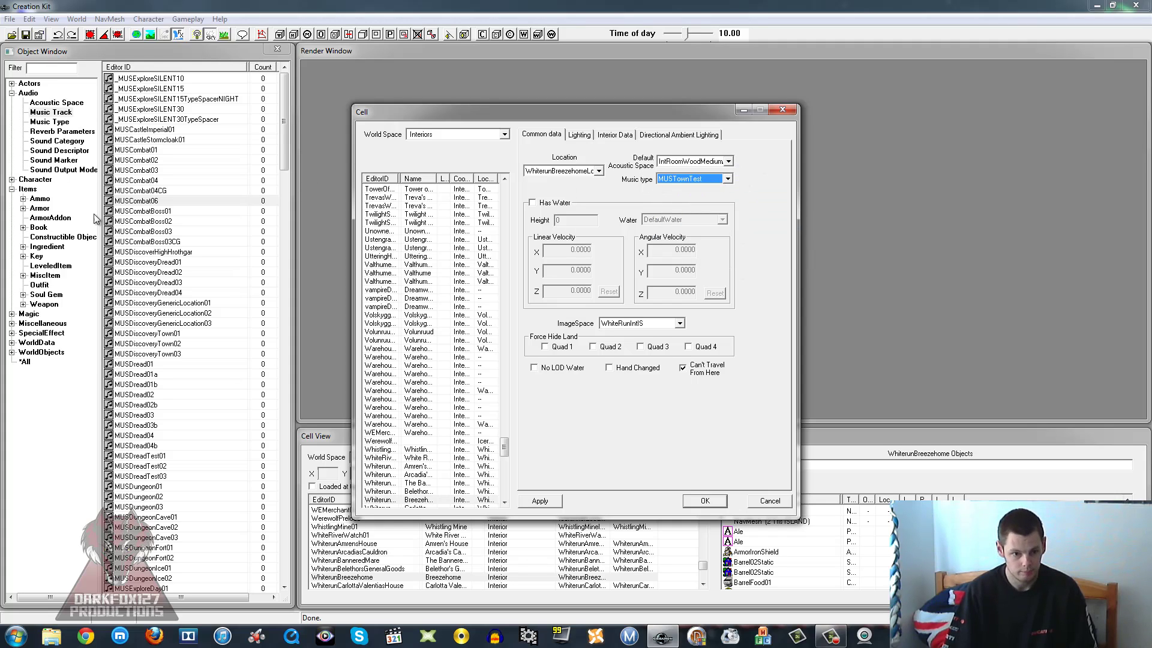
{"action": "left_click", "coordinate": [48, 122]}
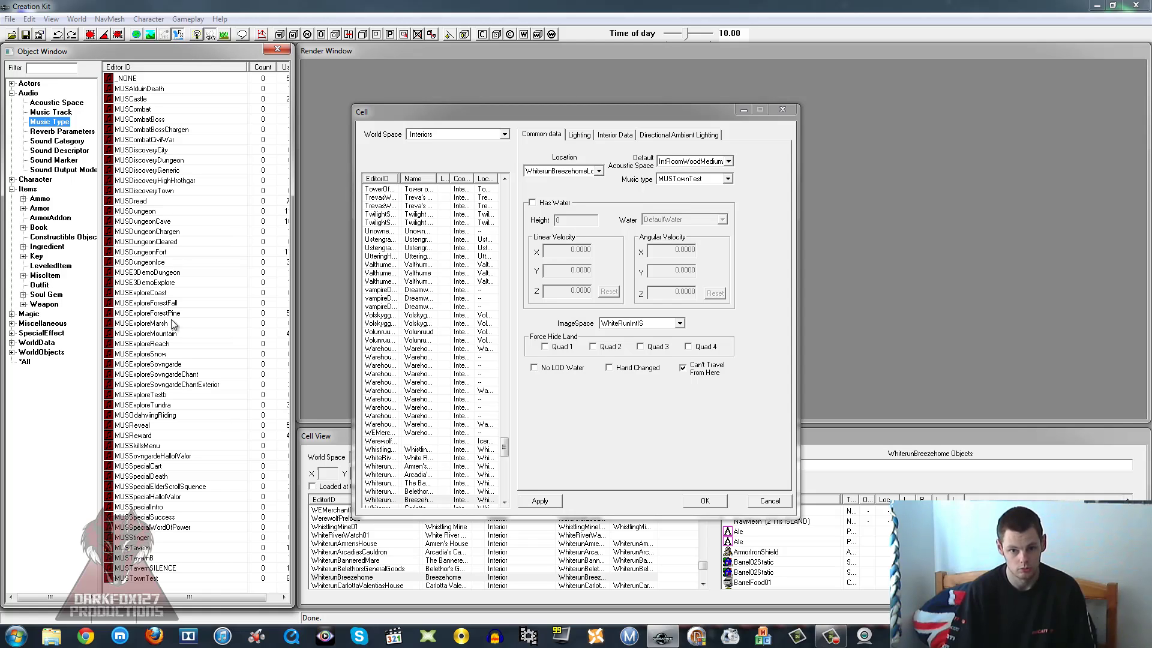
{"action": "left_click", "coordinate": [52, 637]}
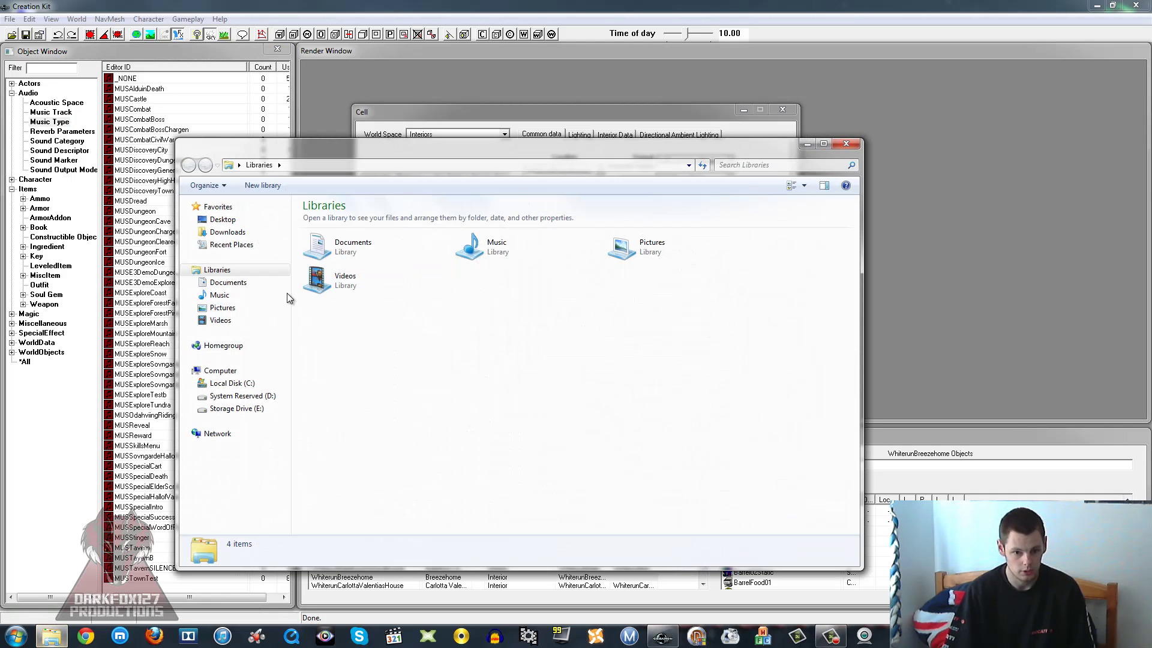
{"action": "left_click", "coordinate": [222, 219]}
{"action": "left_click", "coordinate": [496, 386]}
{"action": "double_click", "coordinate": [638, 390]}
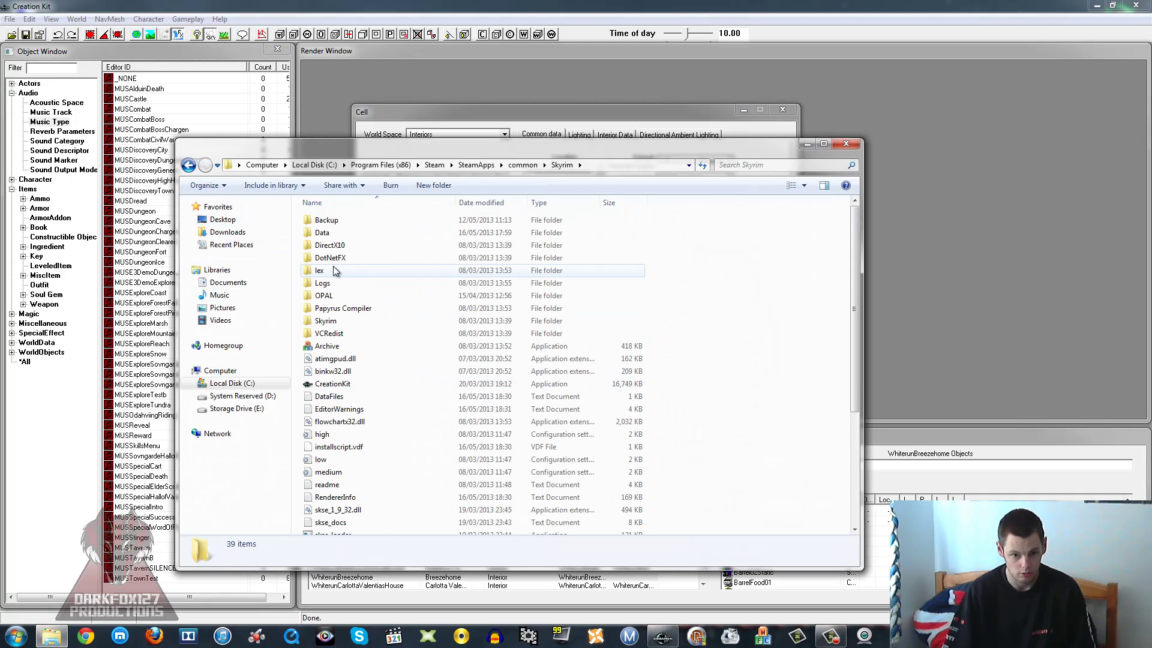
{"action": "double_click", "coordinate": [324, 232]}
{"action": "left_click", "coordinate": [328, 320]}
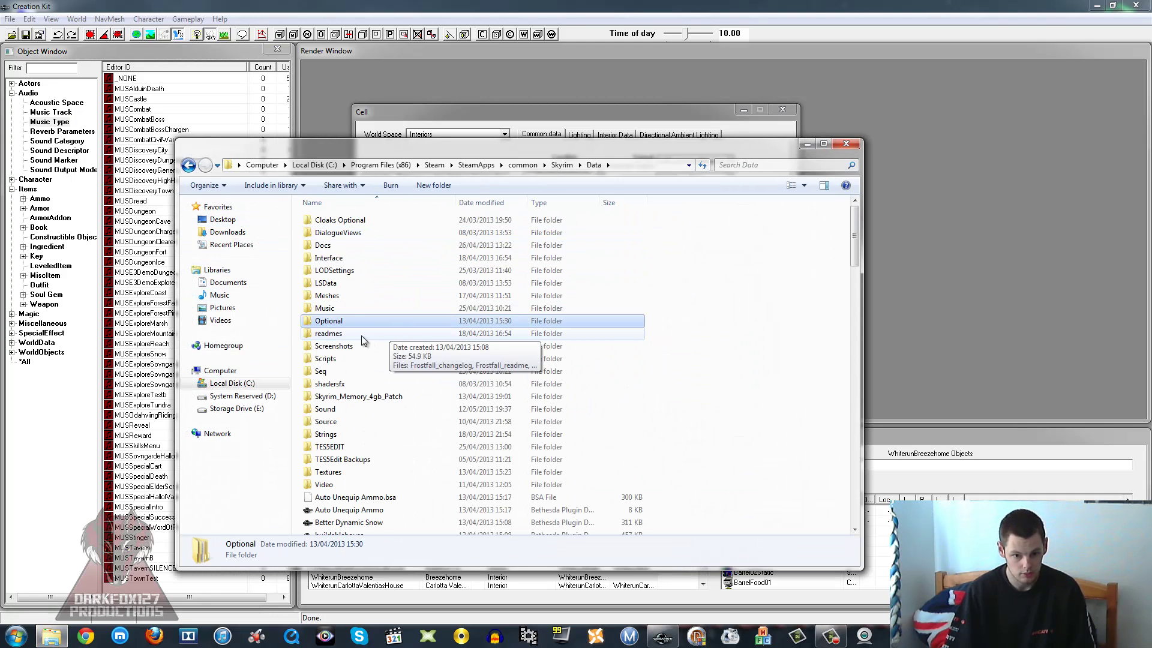
{"action": "left_click", "coordinate": [345, 307]}
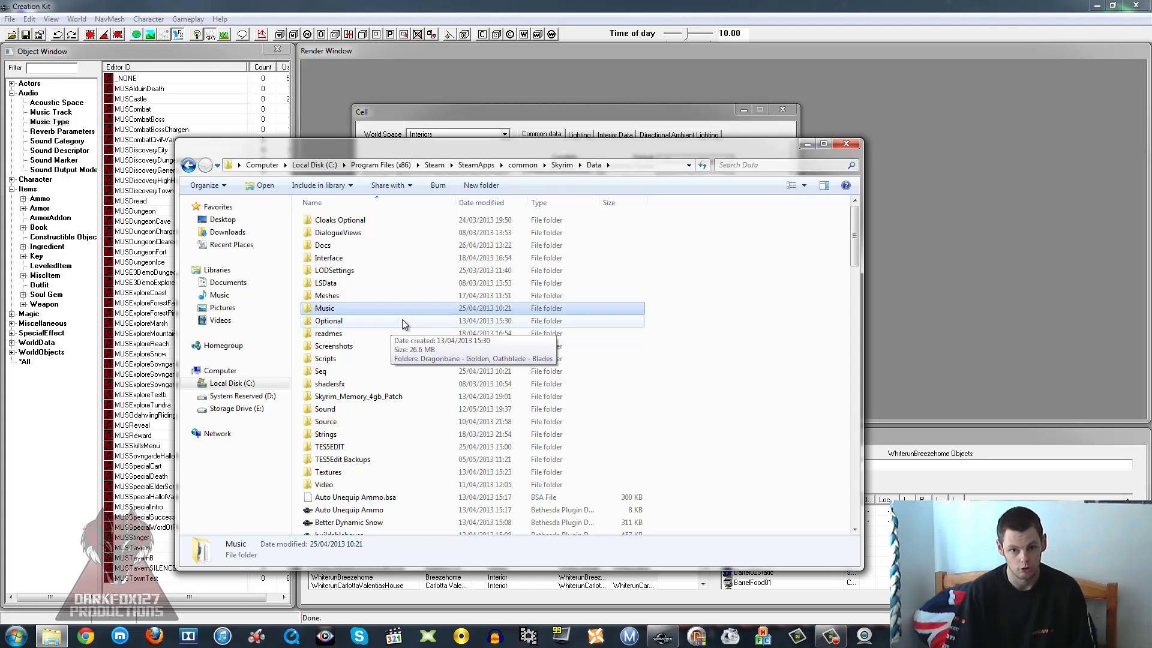
{"action": "double_click", "coordinate": [348, 306]}
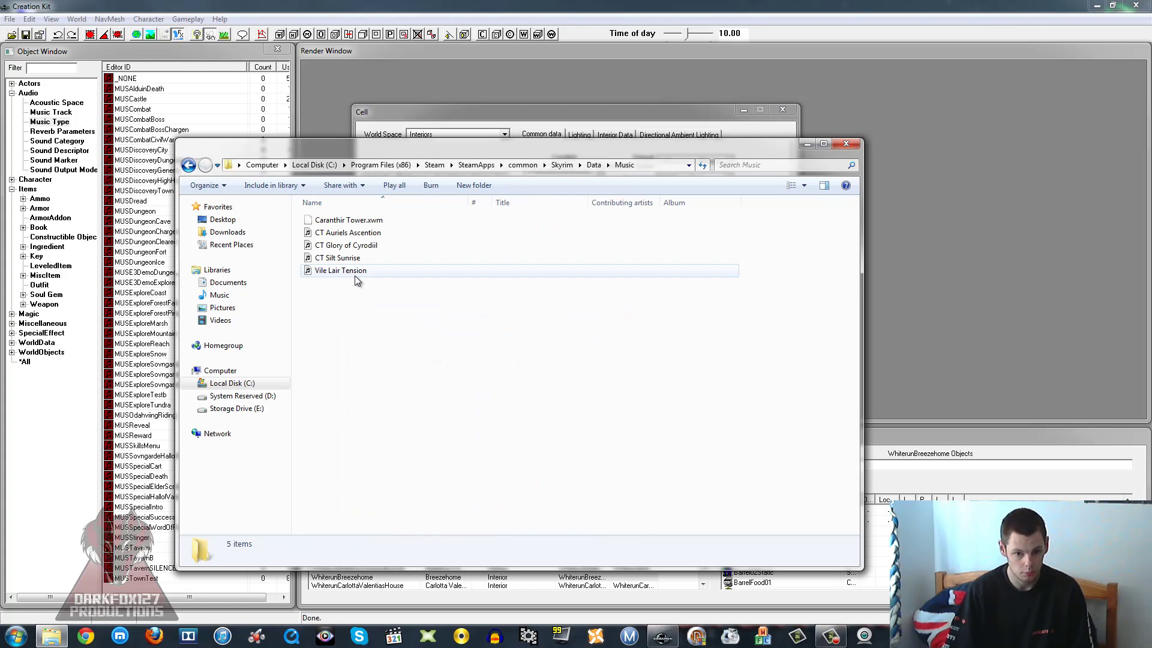
{"action": "left_click", "coordinate": [354, 273]}
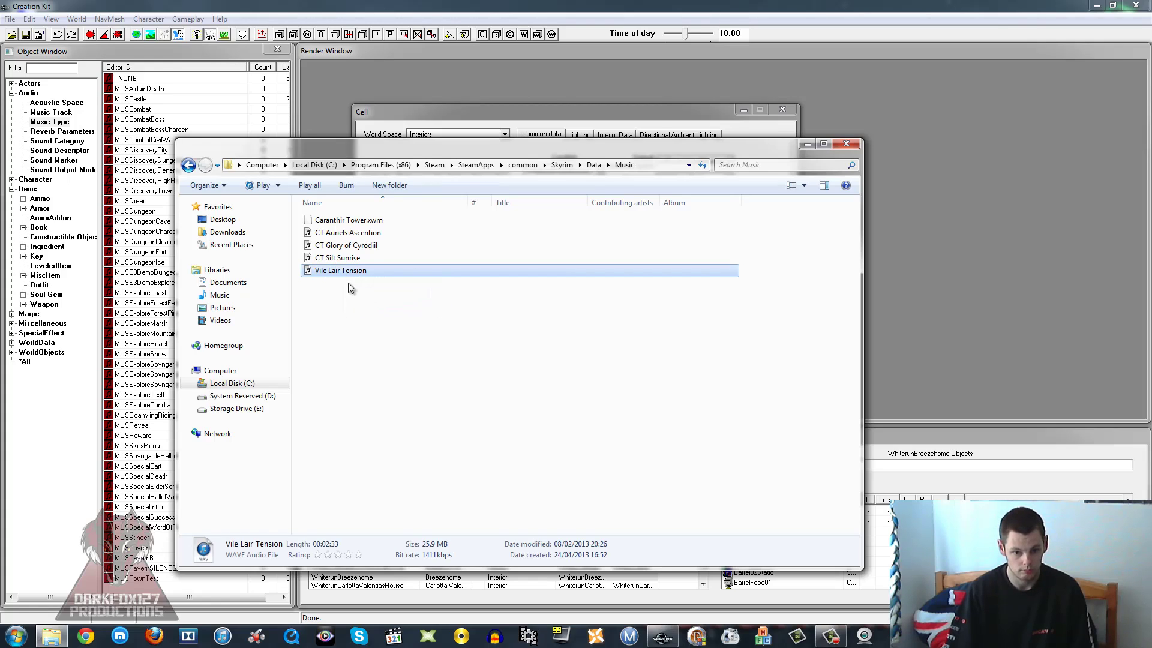
{"action": "left_click", "coordinate": [346, 288]}
{"action": "left_click", "coordinate": [336, 258]}
{"action": "left_click", "coordinate": [333, 271]}
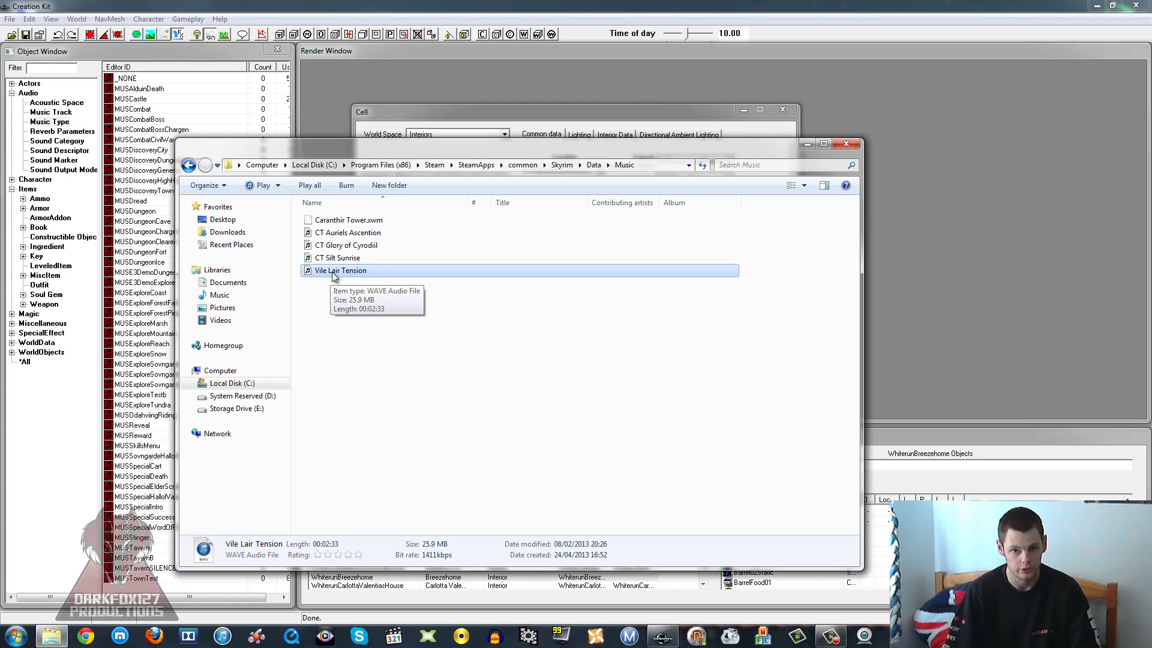
{"action": "left_click", "coordinate": [347, 222]}
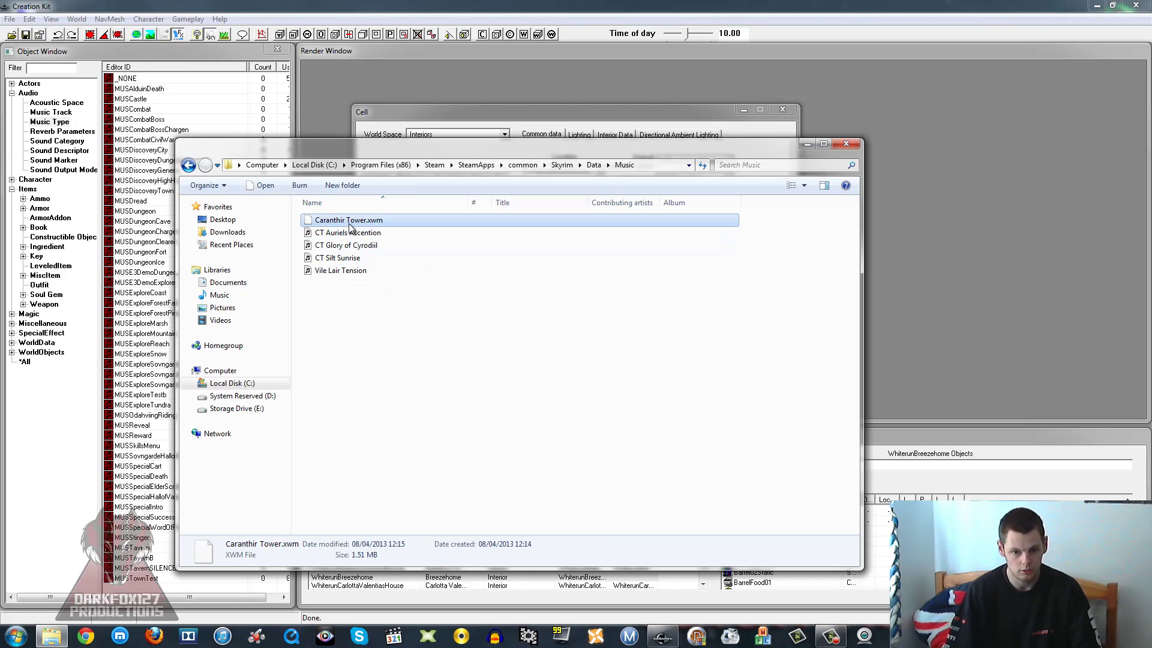
{"action": "left_click", "coordinate": [378, 233]}
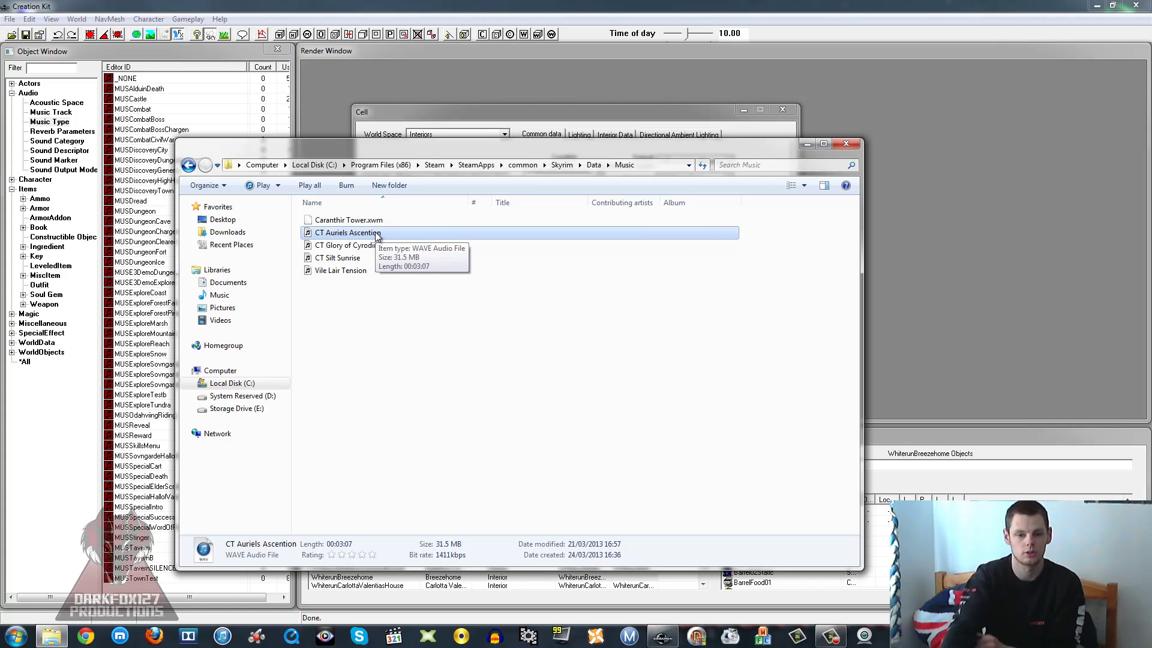
{"action": "left_click", "coordinate": [340, 270]}
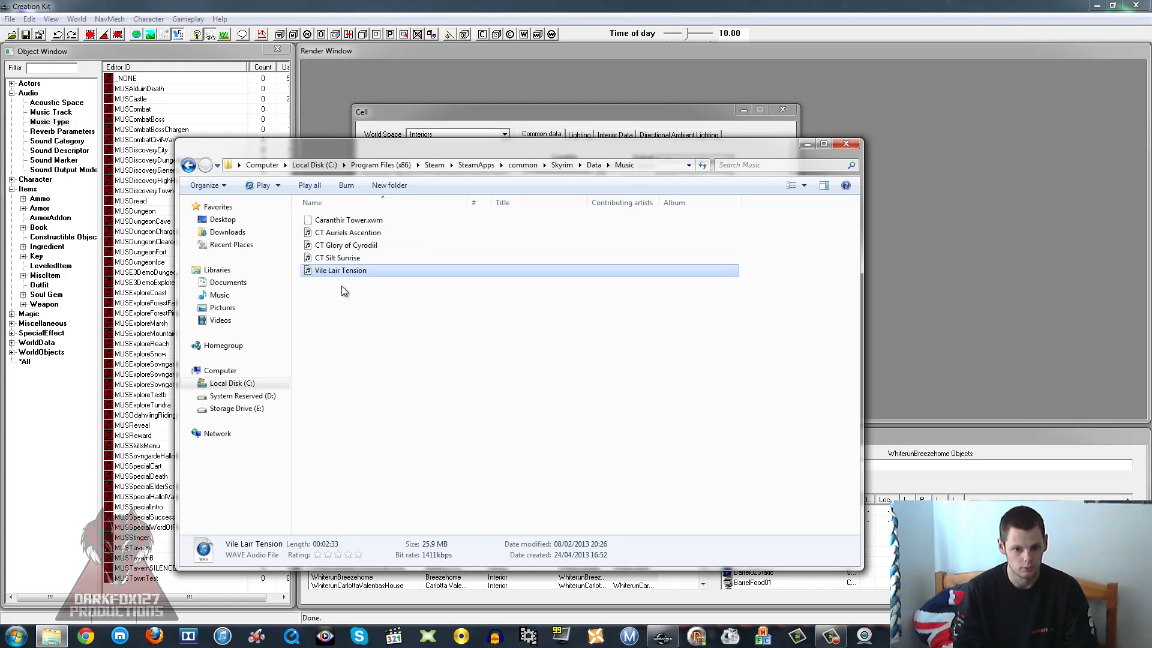
{"action": "left_click", "coordinate": [850, 145]}
{"action": "left_click", "coordinate": [674, 189]}
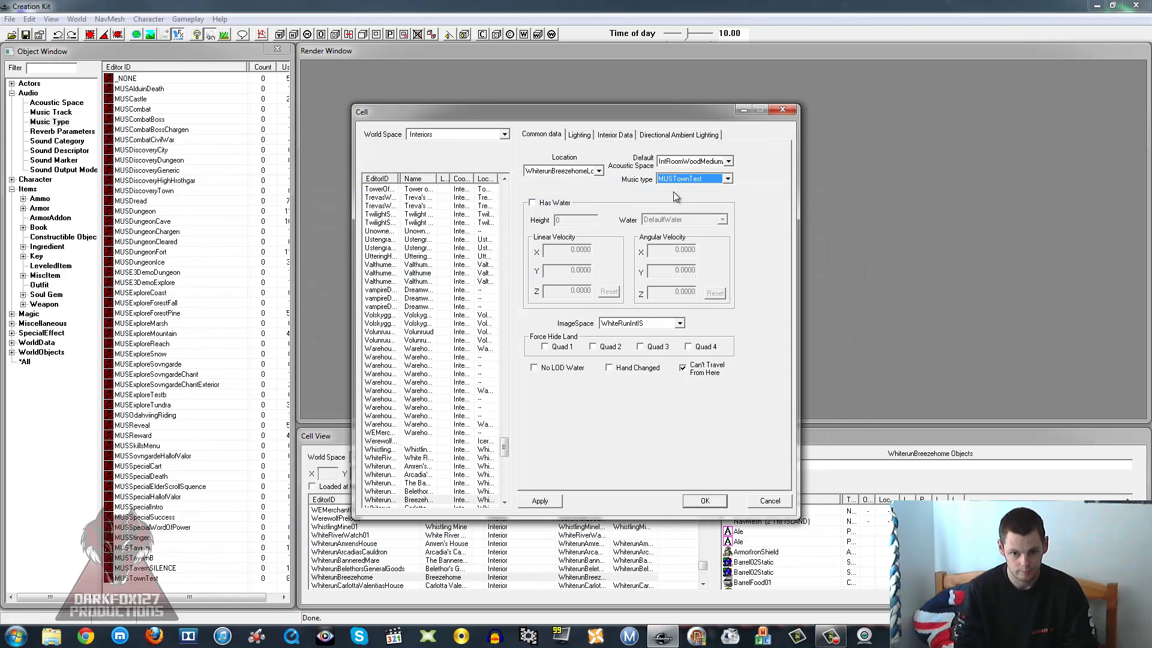
Step: Create a new music track named NewTrack with track type Single Track
{"action": "left_click", "coordinate": [61, 114]}
{"action": "right_click", "coordinate": [171, 158]}
{"action": "left_click", "coordinate": [211, 170]}
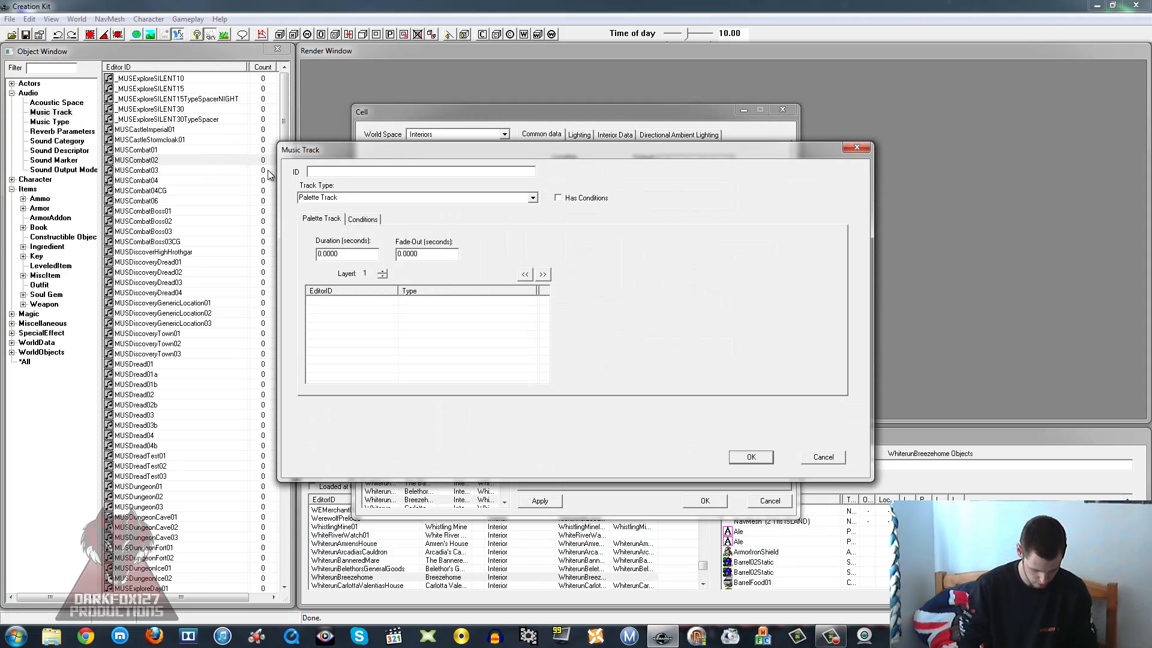
{"action": "type", "text": "NewTrack"}
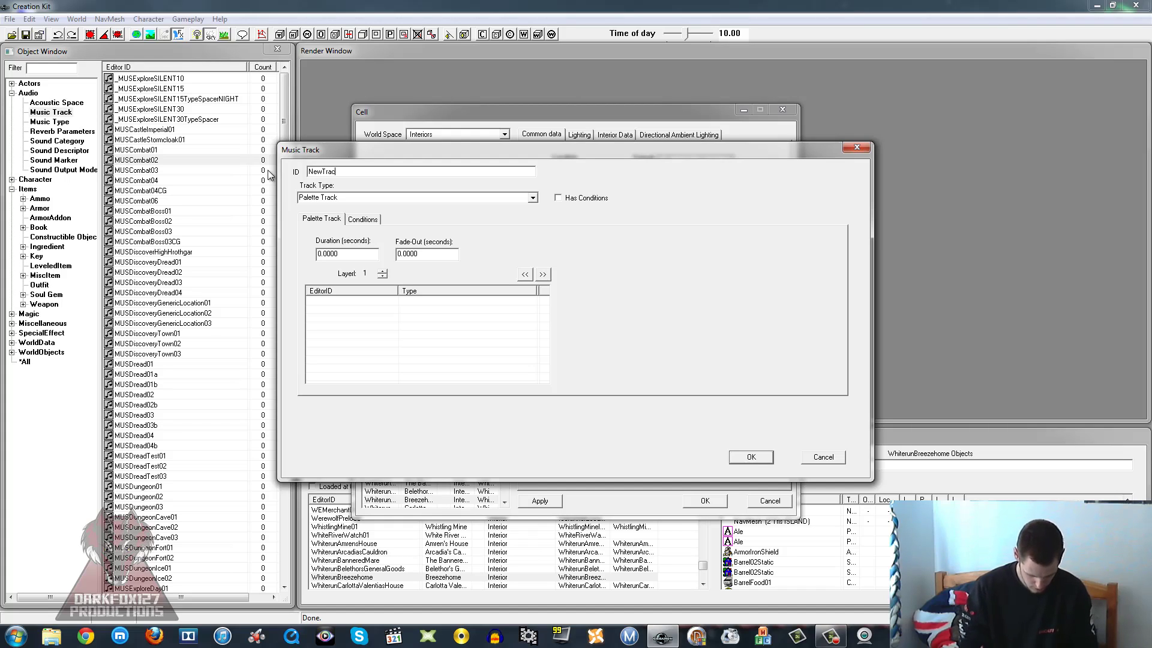
{"action": "left_click", "coordinate": [360, 198]}
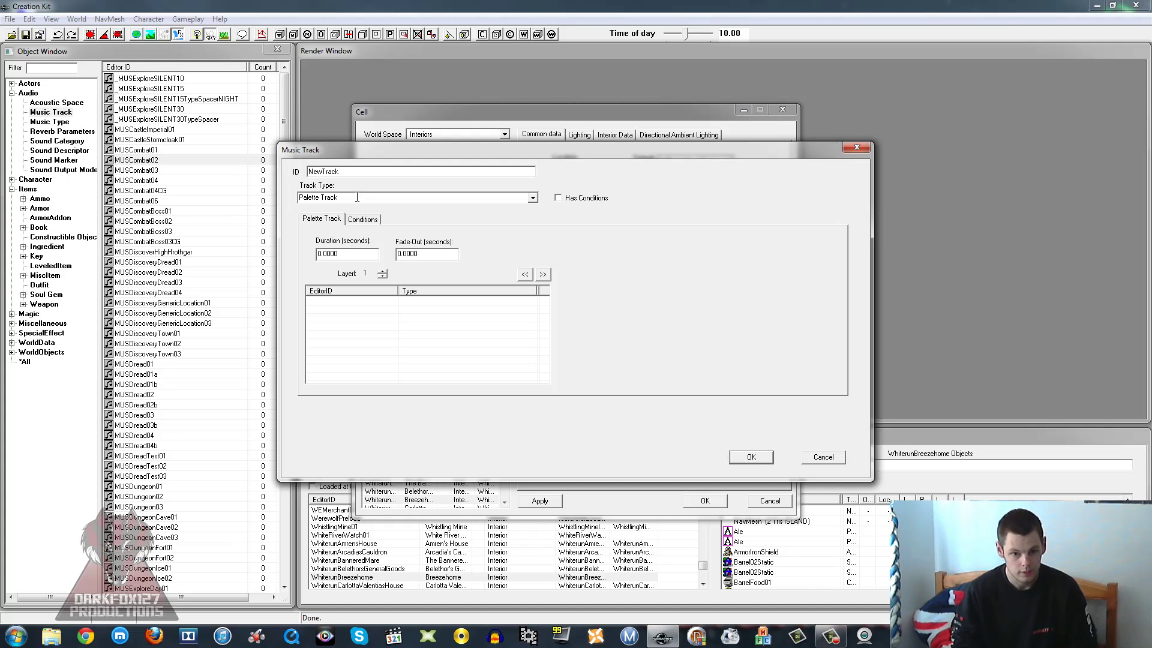
{"action": "left_click", "coordinate": [532, 198]}
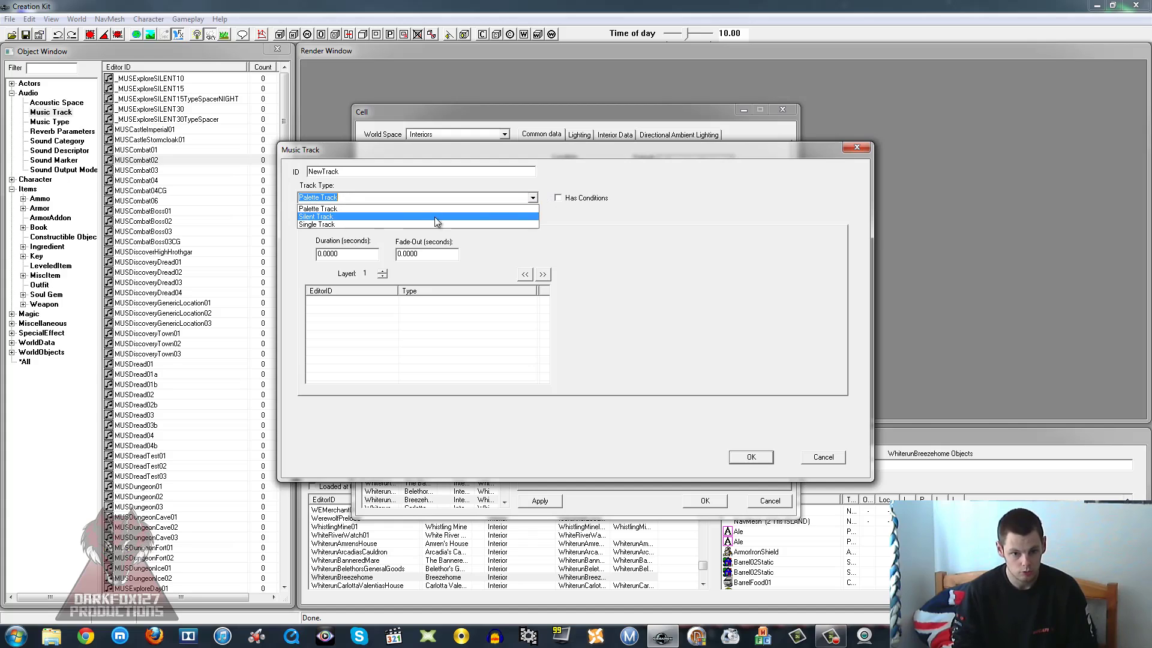
{"action": "left_click", "coordinate": [401, 224]}
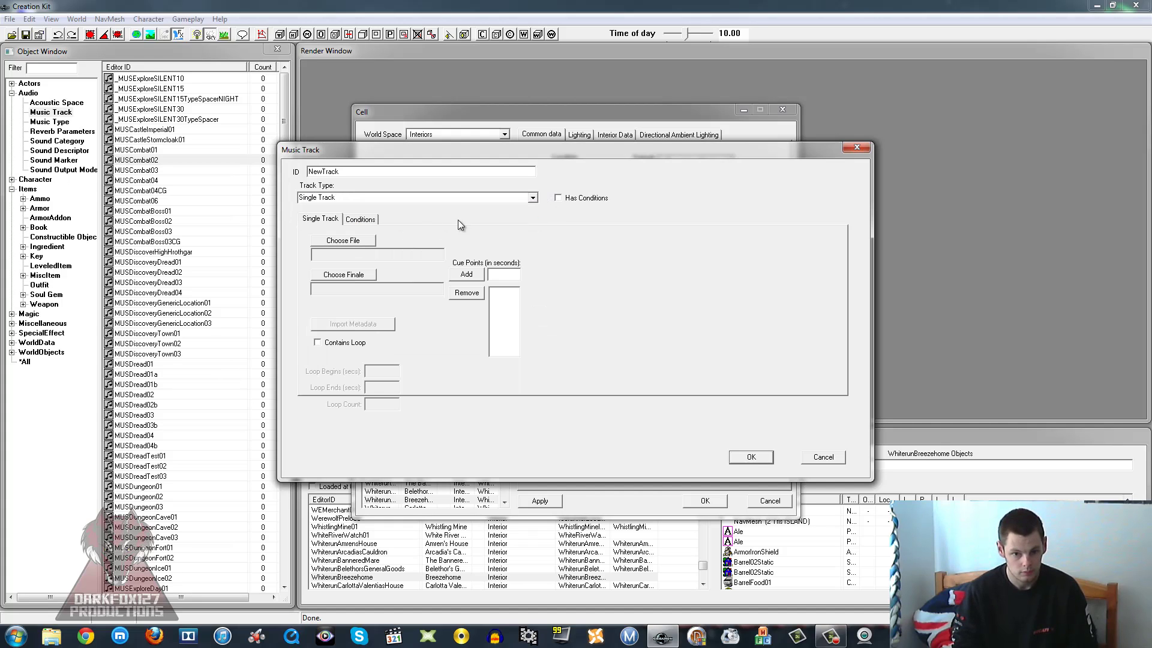
Step: Assign Vile Lair Tension.wav as NewTrack's audio file and save the track
{"action": "left_click", "coordinate": [344, 240]}
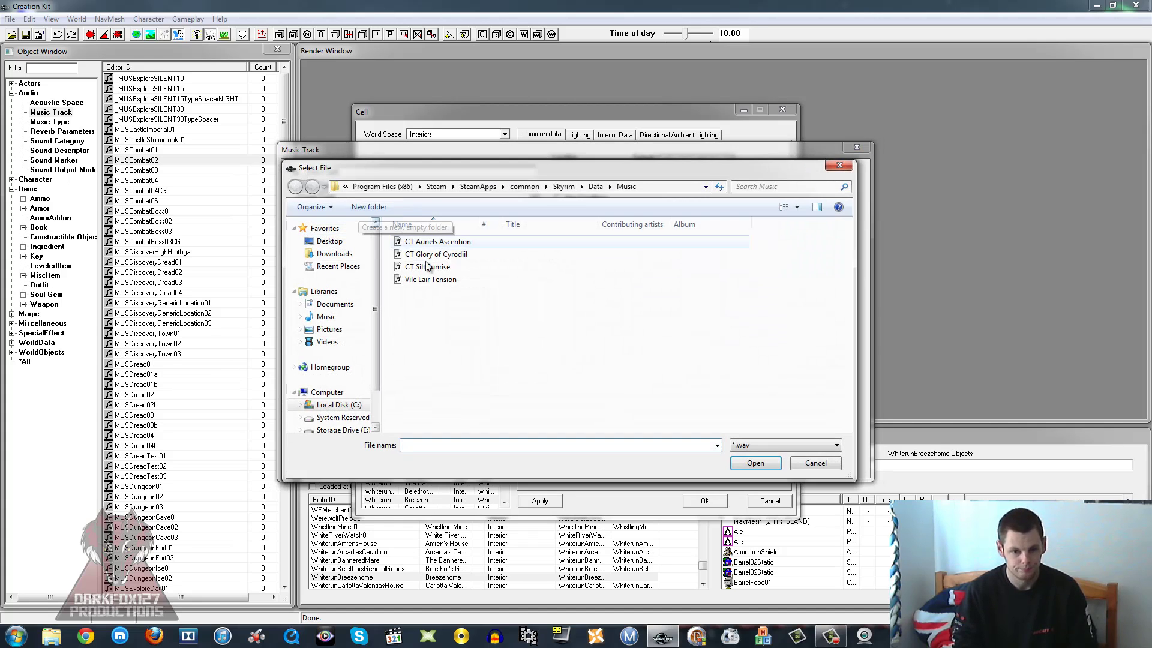
{"action": "left_click", "coordinate": [434, 280]}
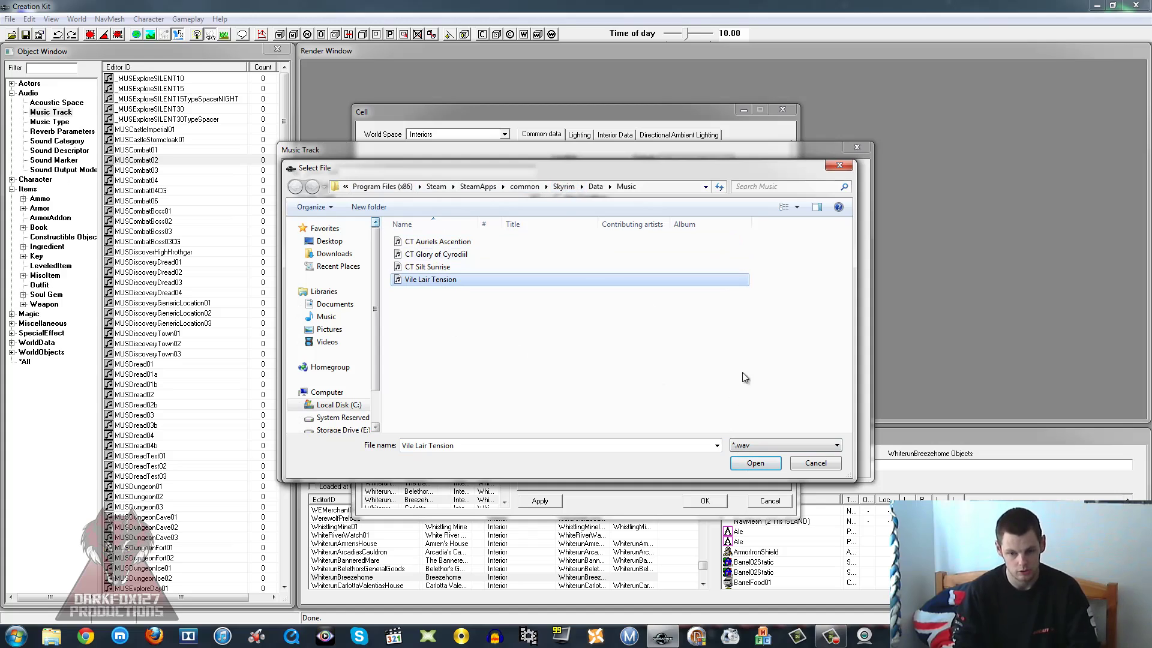
{"action": "left_click", "coordinate": [745, 466]}
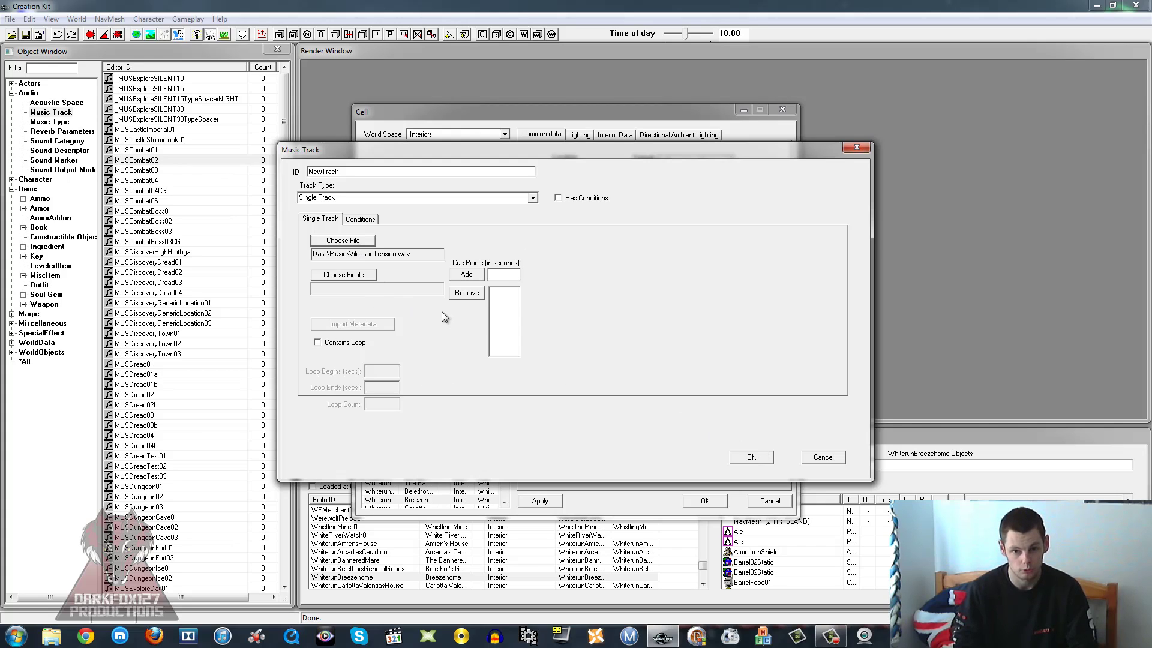
{"action": "left_click", "coordinate": [750, 458]}
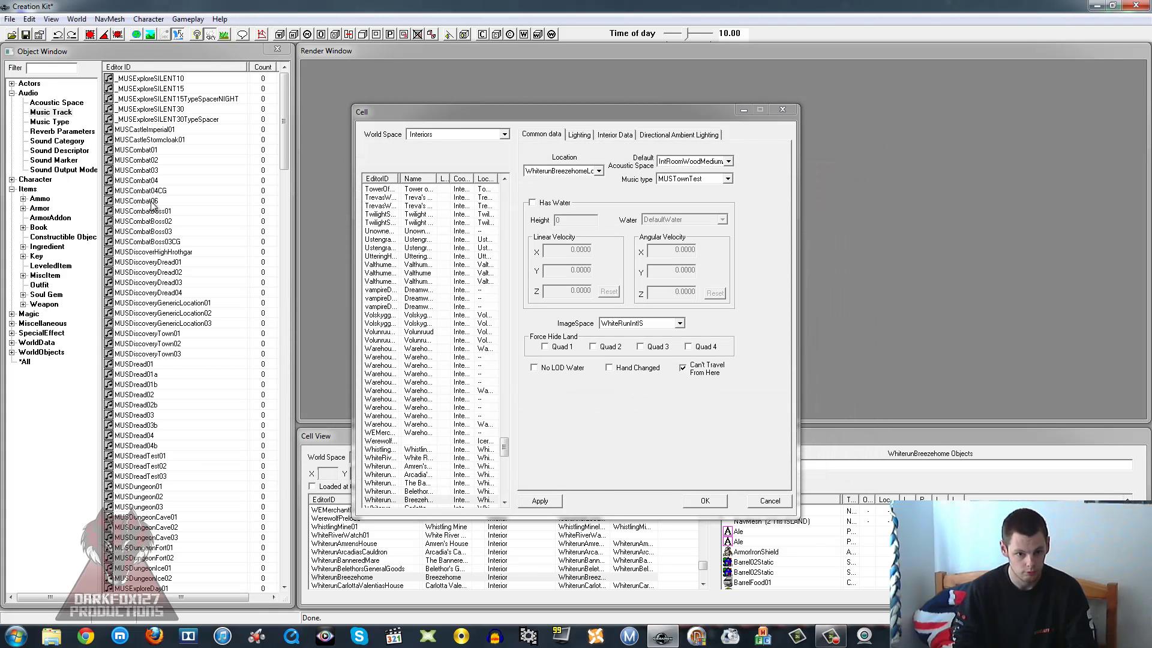
Step: Create a new music type with the ID NewMusicType
{"action": "left_click", "coordinate": [146, 151]}
{"action": "left_click", "coordinate": [159, 181]}
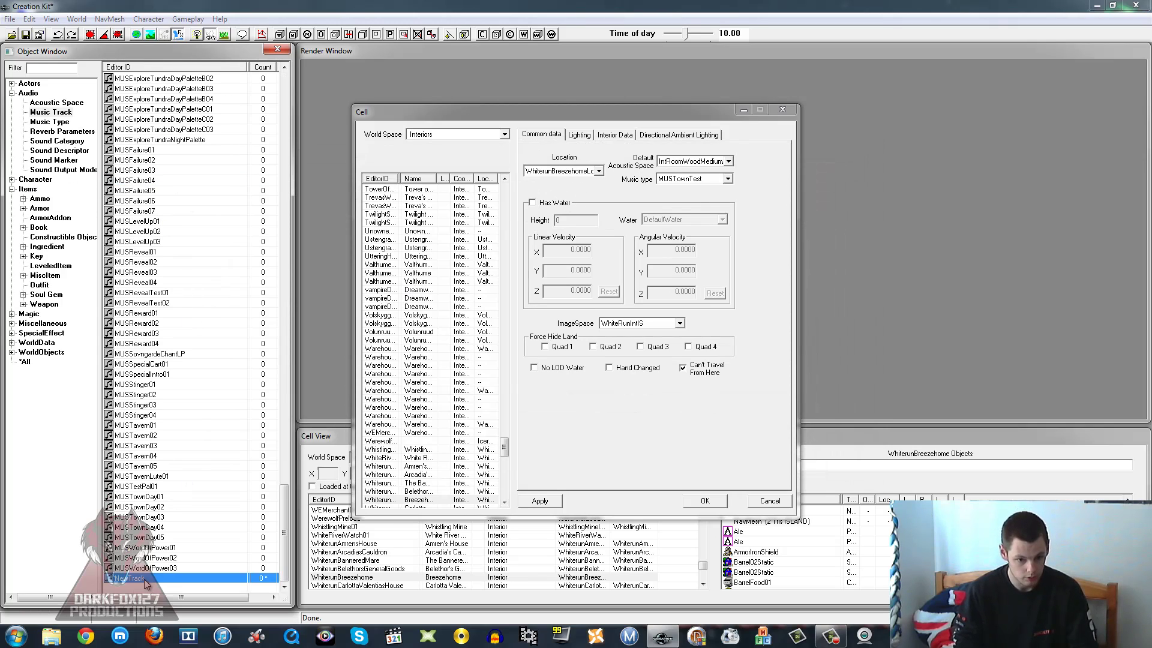
{"action": "left_click", "coordinate": [49, 122]}
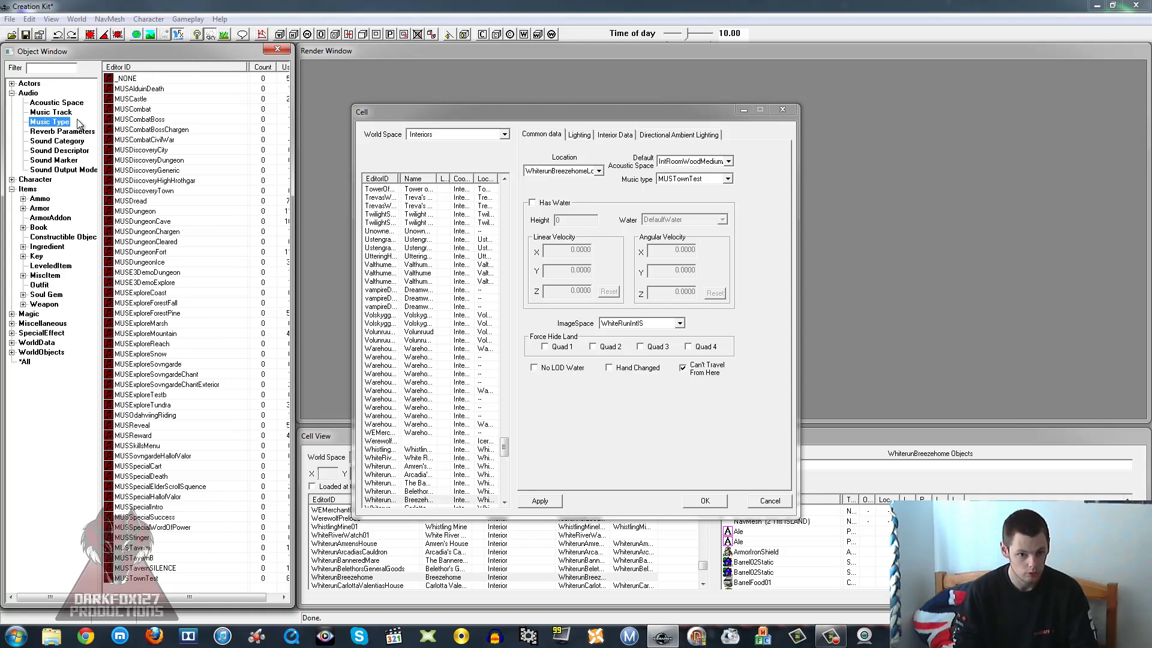
{"action": "right_click", "coordinate": [180, 154]}
{"action": "left_click", "coordinate": [195, 157]}
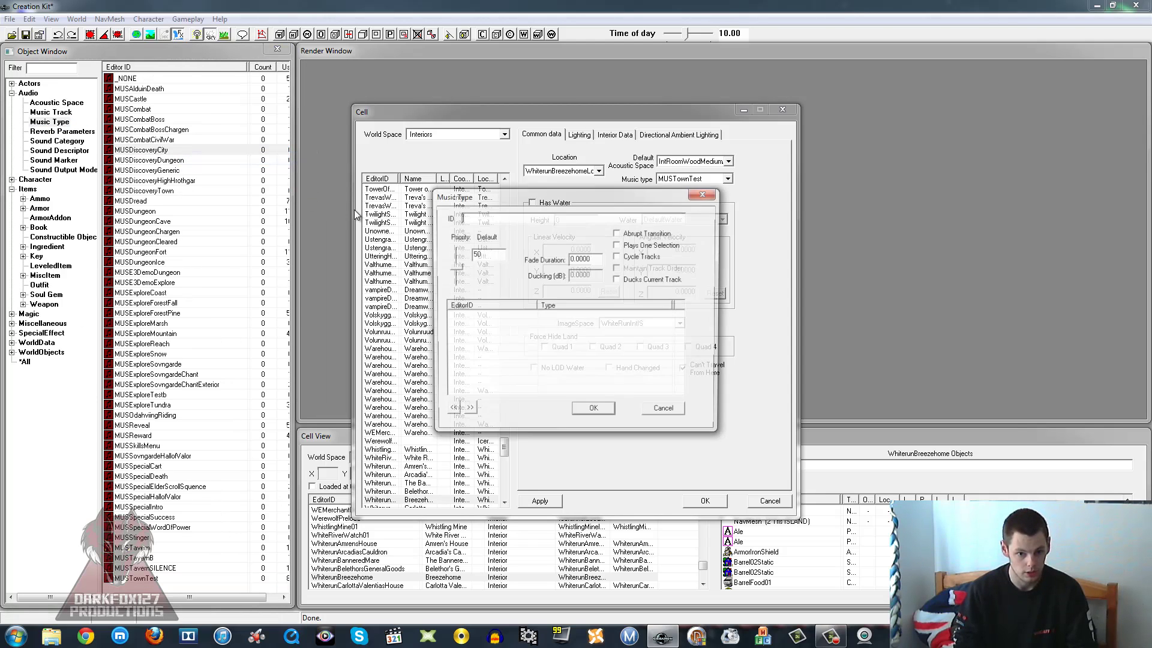
{"action": "left_click", "coordinate": [497, 220]}
{"action": "type", "text": "NewMusicType"}
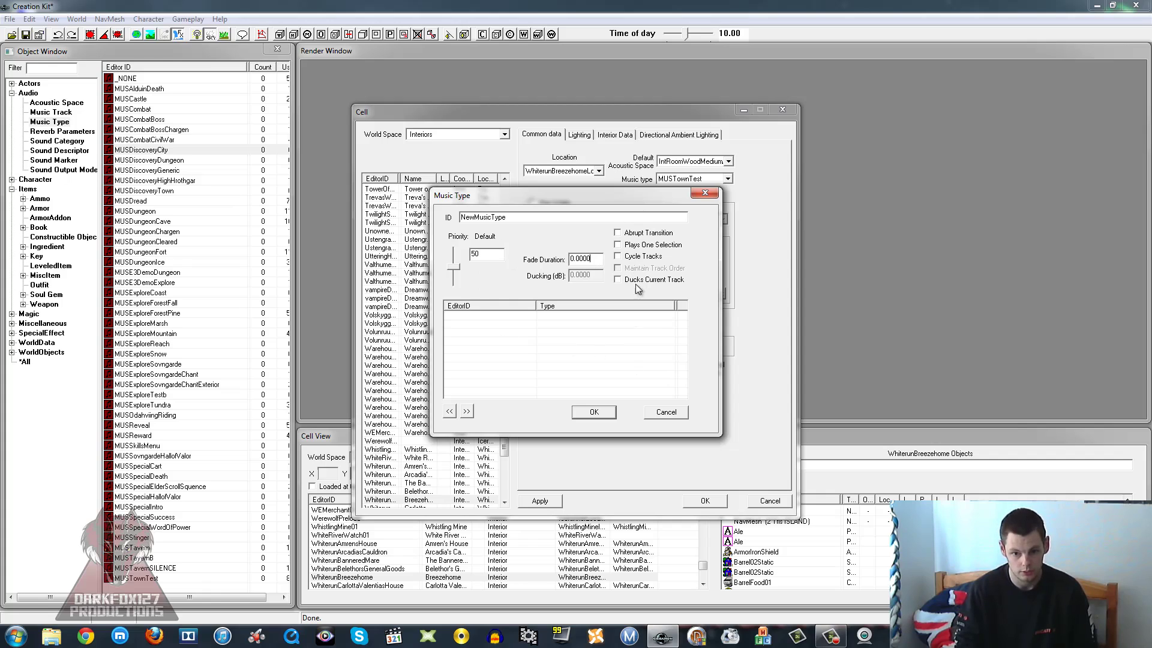
Step: Turn on Cycle Tracks and set the fade duration to 3 seconds
{"action": "left_click", "coordinate": [624, 254]}
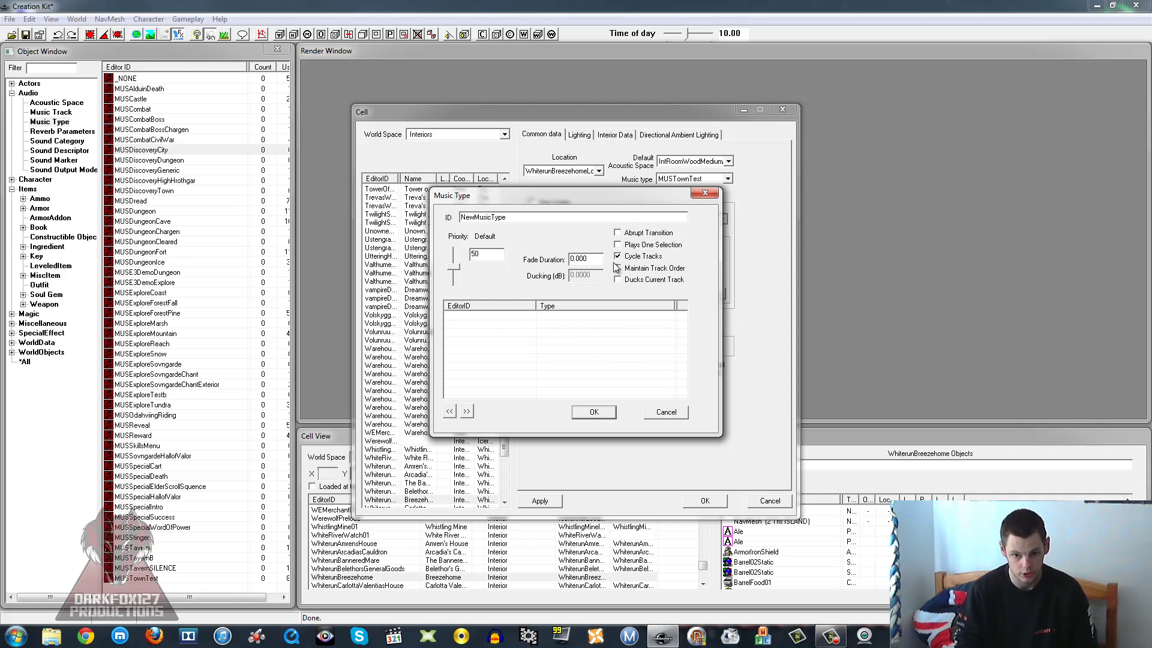
{"action": "left_click_drag", "start_coordinate": [590, 257], "coordinate": [503, 263]}
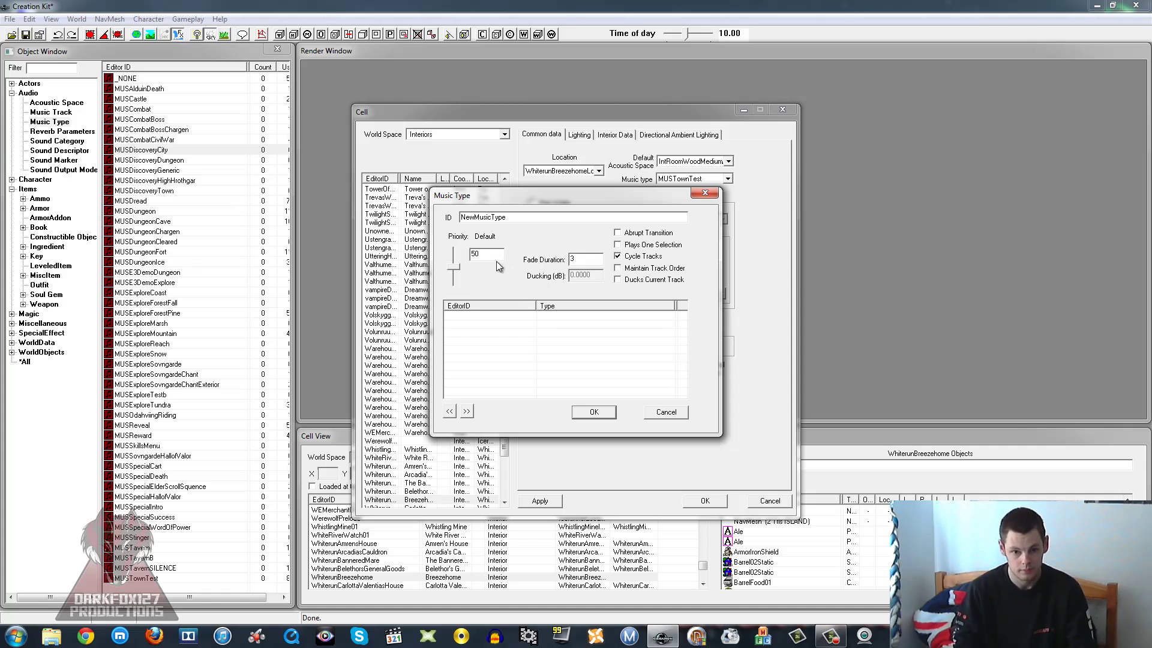
{"action": "key", "text": "shift+Tab"}
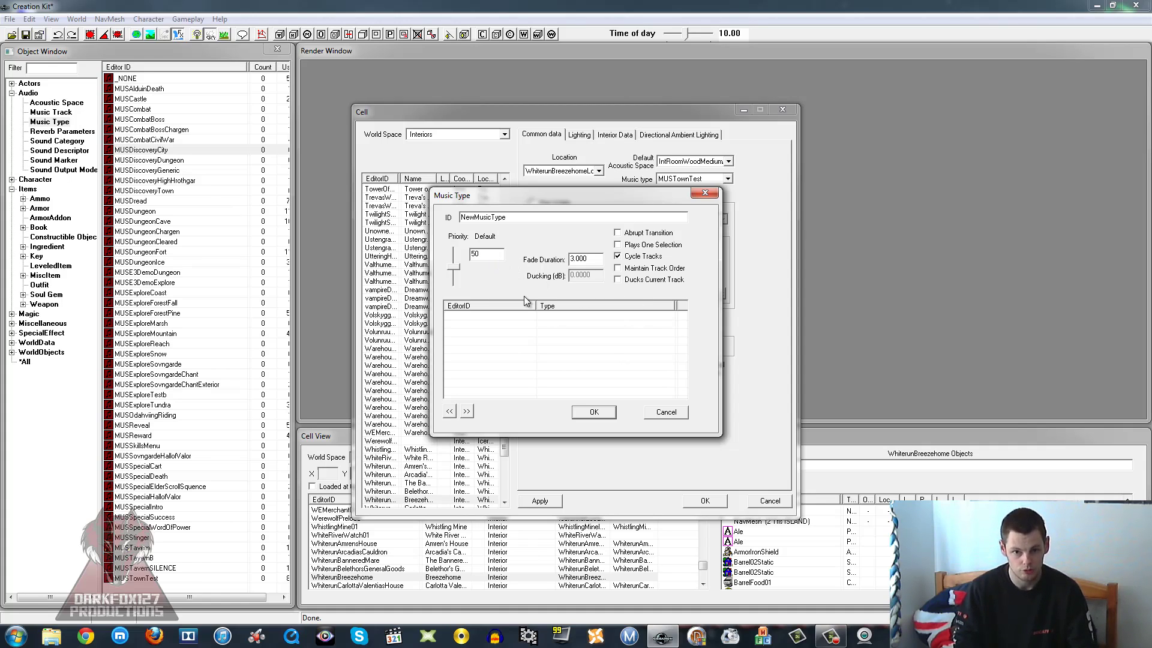
Step: Add NewTrack to NewMusicType's track list, filtering the picker for 'newtrack'
{"action": "right_click", "coordinate": [533, 343]}
{"action": "left_click", "coordinate": [547, 354]}
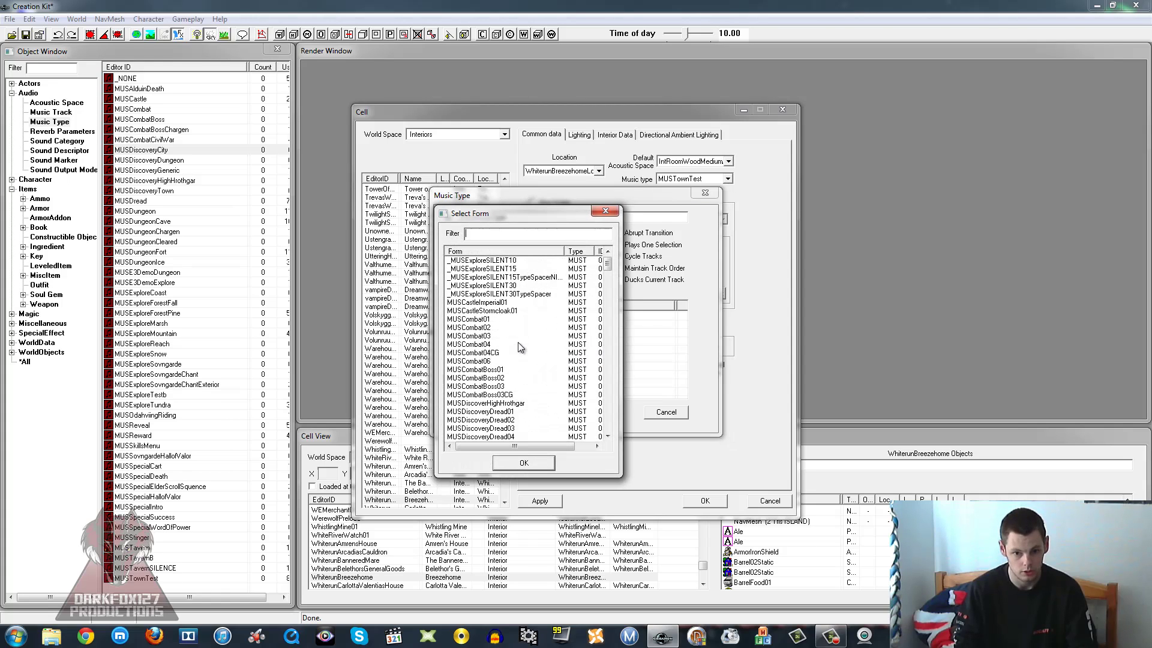
{"action": "type", "text": "newtrack"}
{"action": "left_click", "coordinate": [471, 264]}
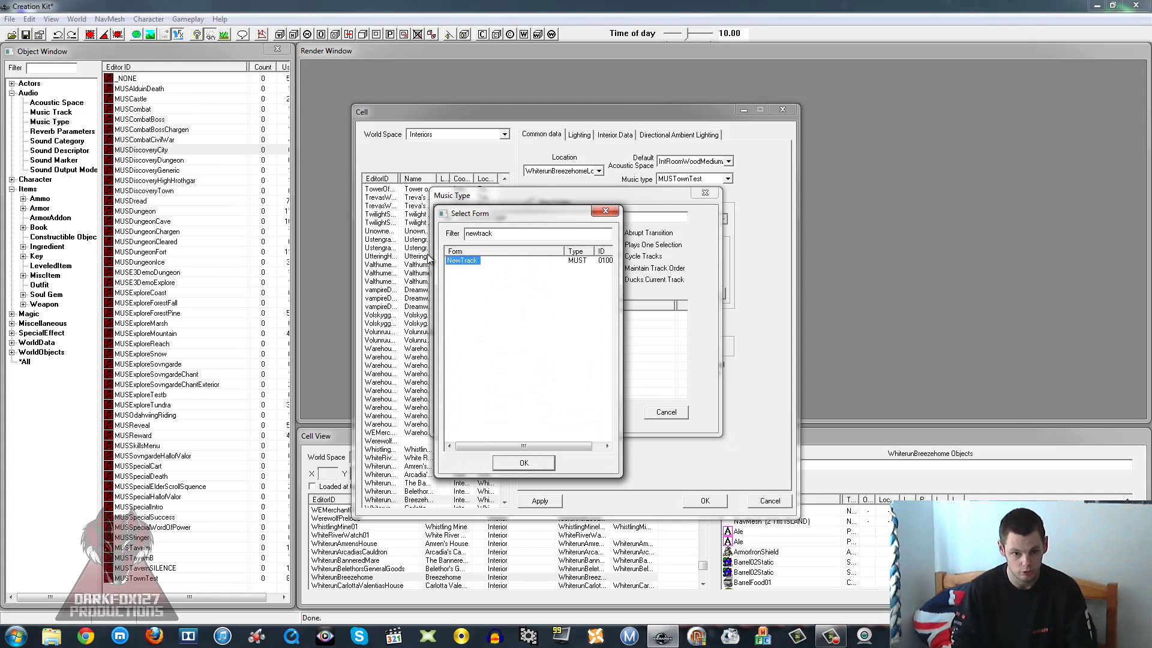
{"action": "double_click", "coordinate": [466, 259]}
Step: Browse the track picker for another music track, then close it without adding one
{"action": "right_click", "coordinate": [561, 355]}
{"action": "left_click", "coordinate": [573, 362]}
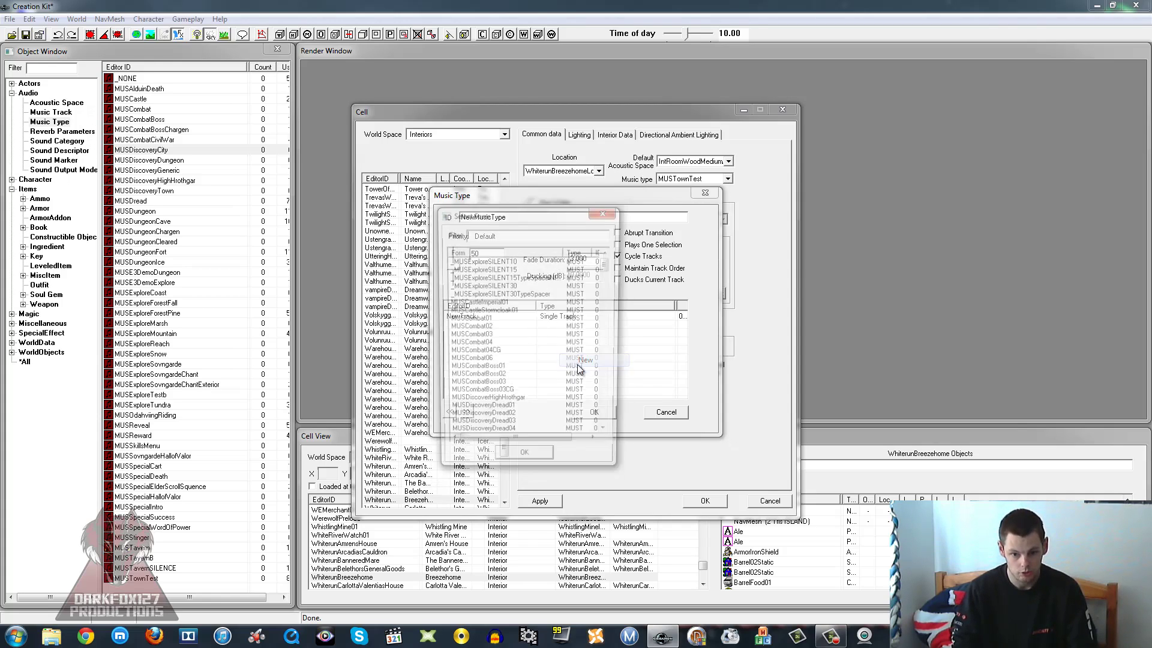
{"action": "scroll", "coordinate": [523, 342], "scroll_direction": "down", "scroll_amount": 10}
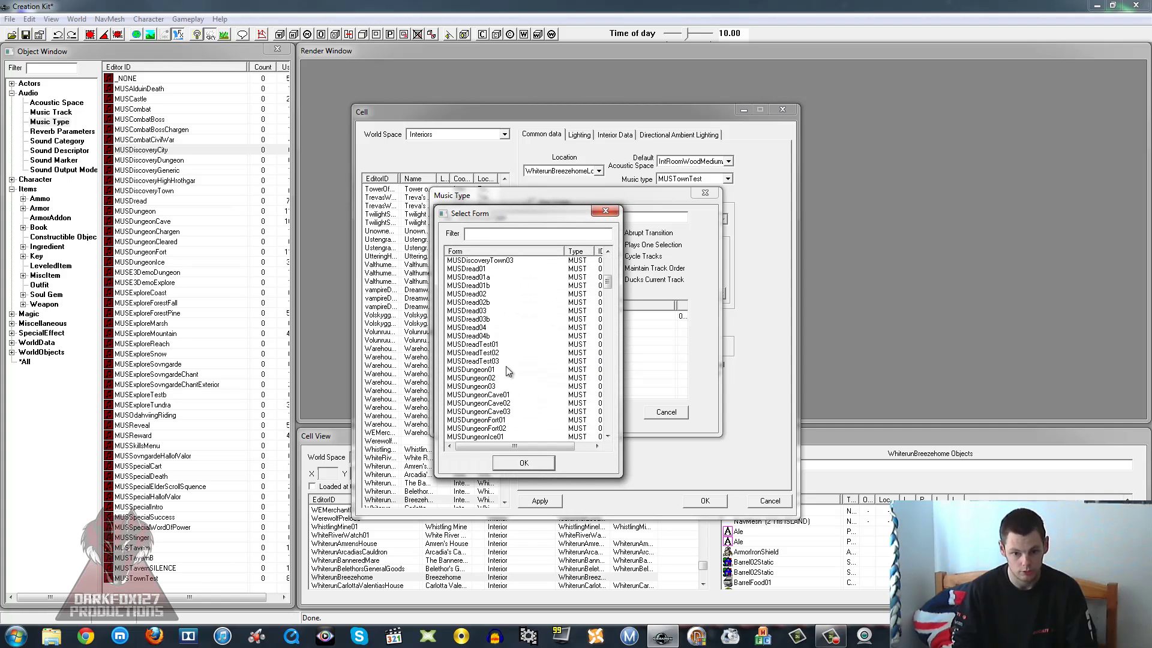
{"action": "left_click", "coordinate": [468, 335]}
{"action": "key", "text": "Down"}
{"action": "key", "text": "Down"}
{"action": "key", "text": "Down"}
{"action": "key", "text": "Down"}
{"action": "key", "text": "Down"}
{"action": "key", "text": "Down"}
{"action": "scroll", "coordinate": [469, 339], "scroll_direction": "down", "scroll_amount": 15}
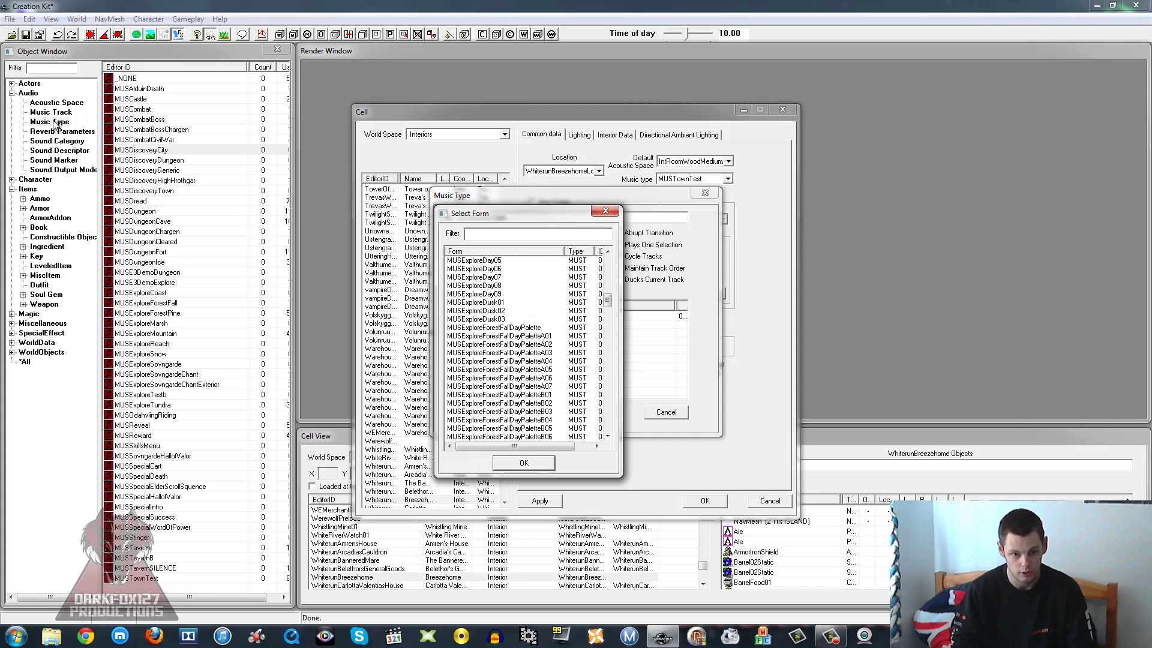
{"action": "scroll", "coordinate": [495, 351], "scroll_direction": "down", "scroll_amount": 5}
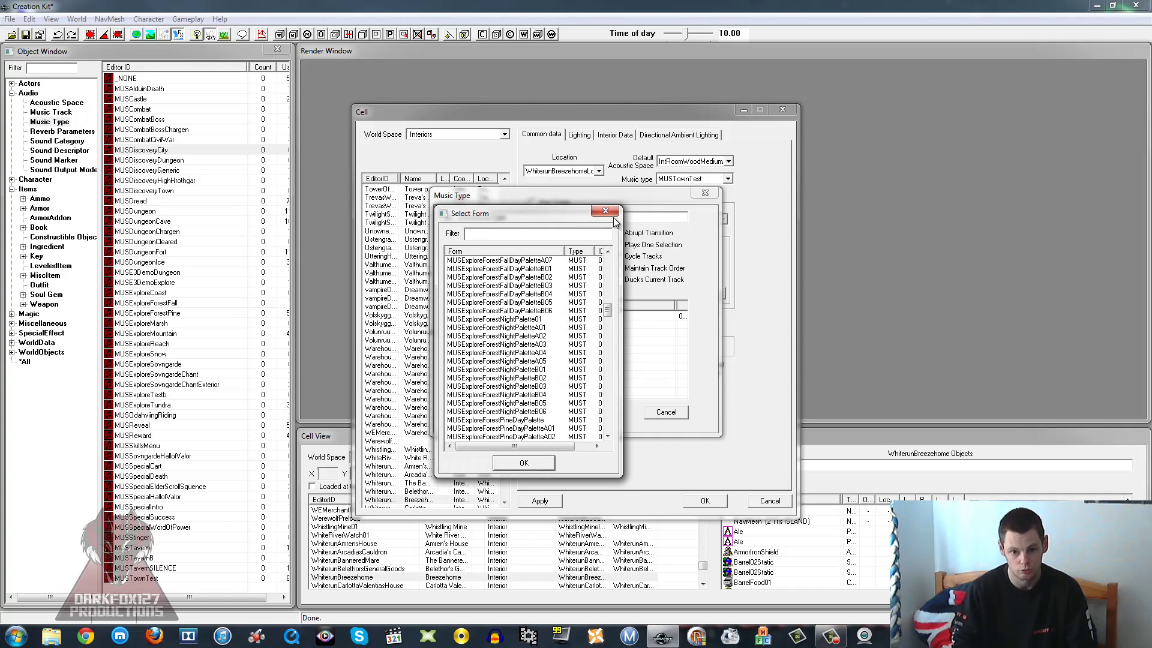
{"action": "left_click", "coordinate": [610, 214]}
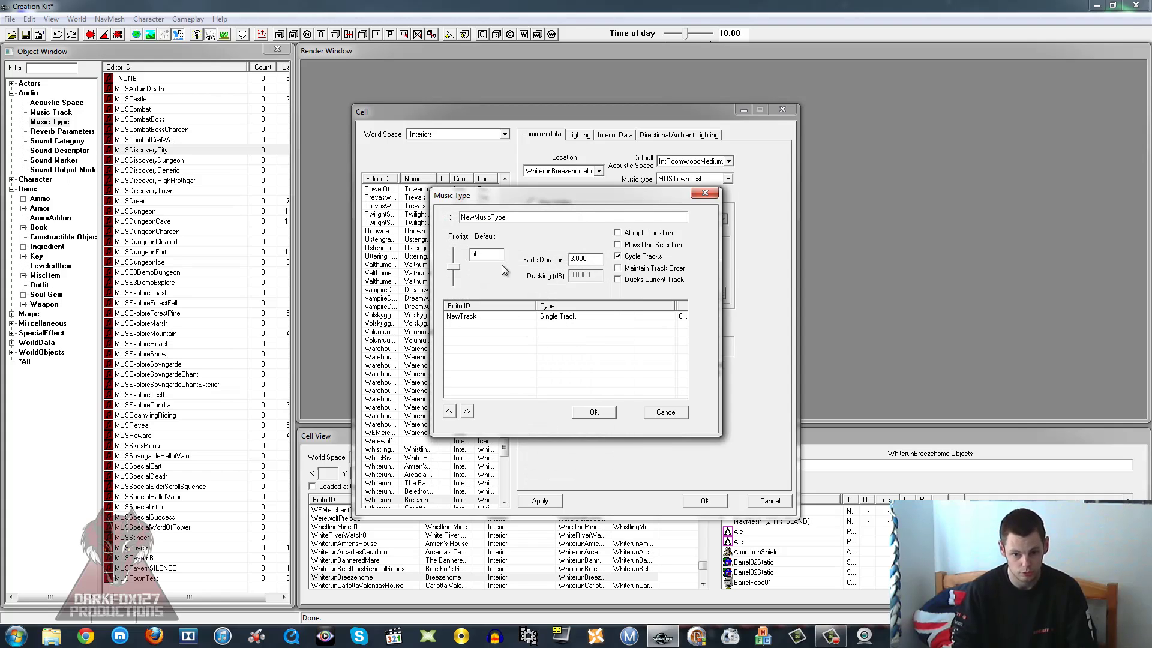
Step: Save NewMusicType and close the Breezehome cell dialog without changes
{"action": "left_click", "coordinate": [593, 411]}
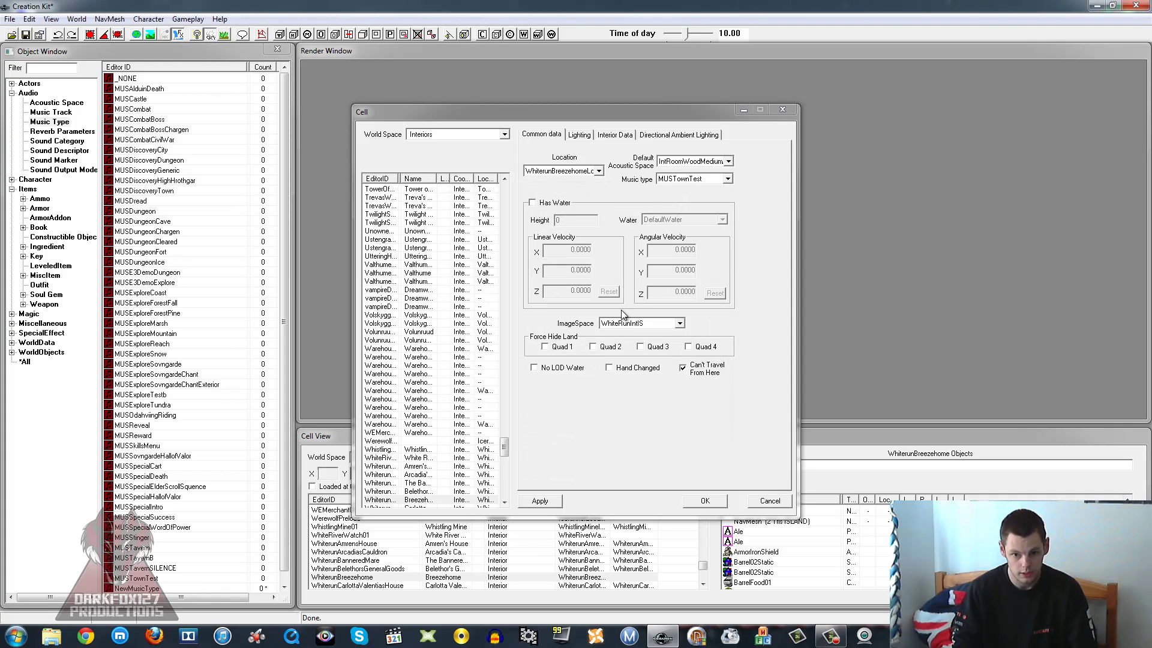
{"action": "left_click", "coordinate": [727, 178]}
{"action": "left_click", "coordinate": [727, 178]}
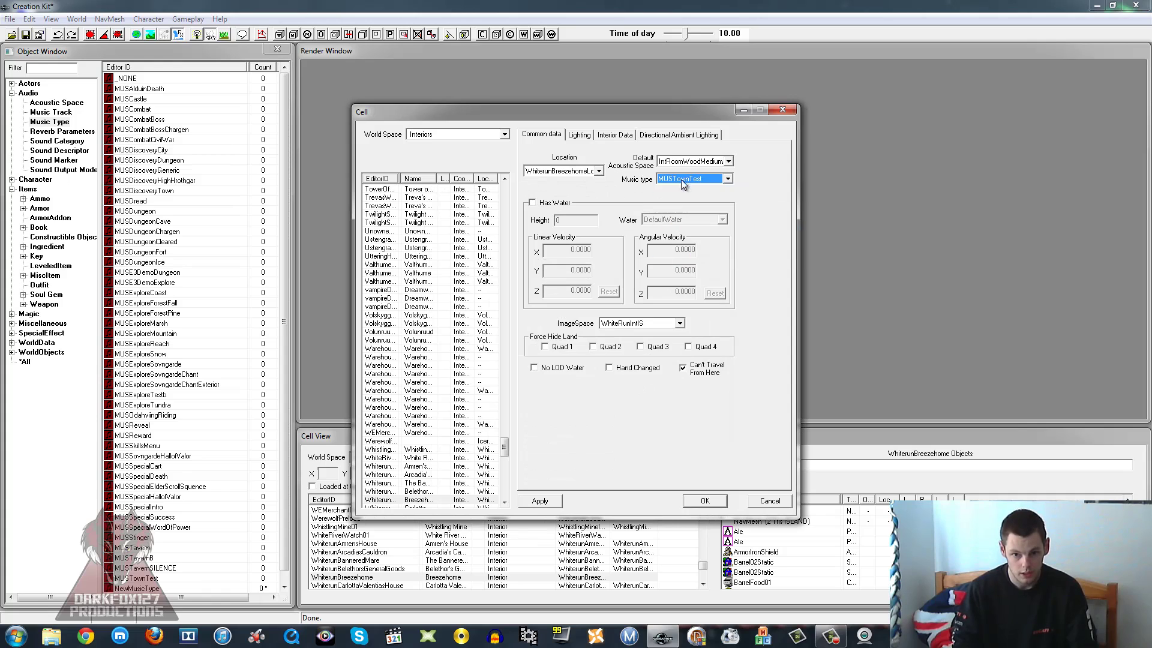
{"action": "left_click", "coordinate": [768, 500]}
Step: Reopen the WhiterunBreezehome cell and set its Music type to NewMusicType
{"action": "right_click", "coordinate": [384, 576]}
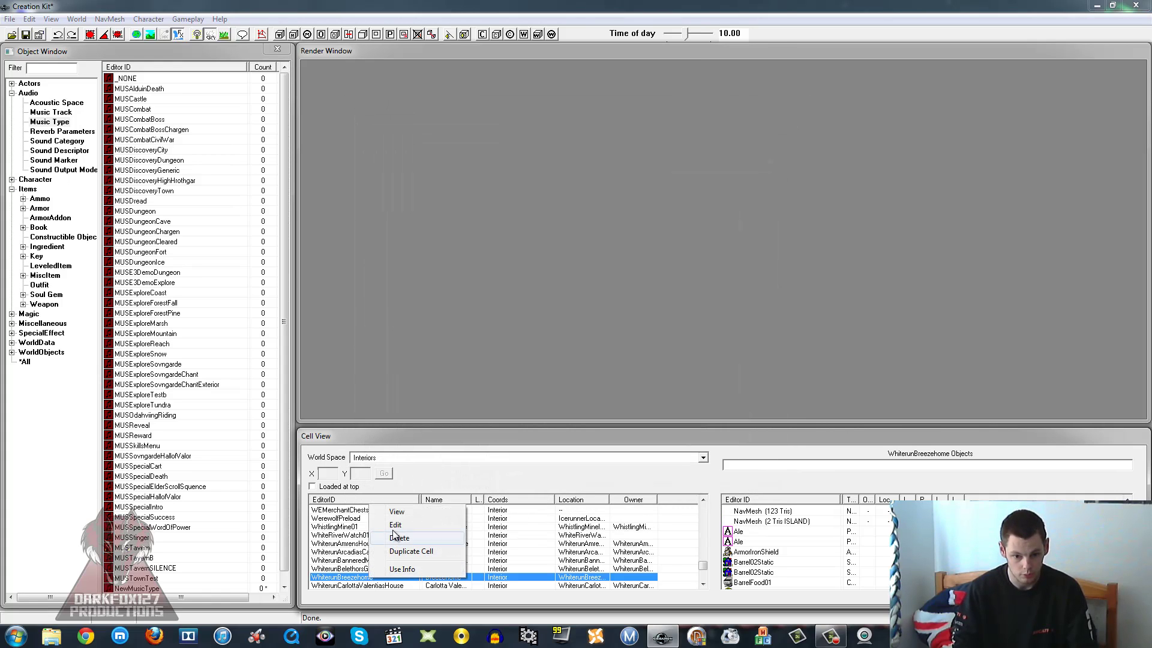
{"action": "left_click", "coordinate": [396, 525]}
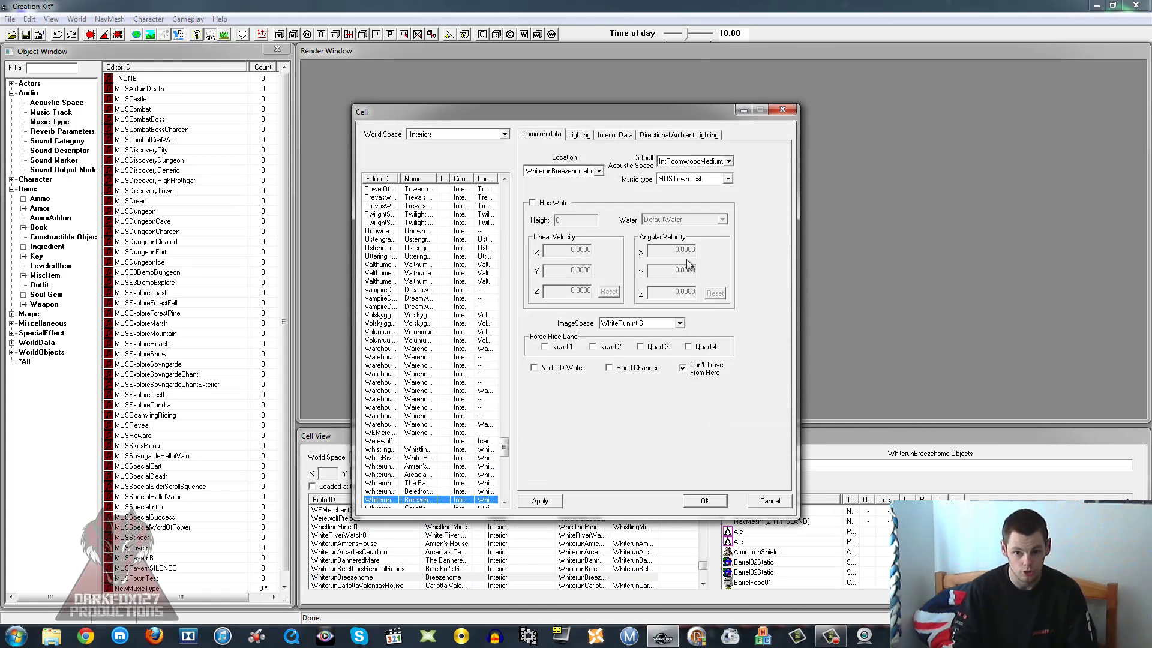
{"action": "left_click", "coordinate": [678, 180]}
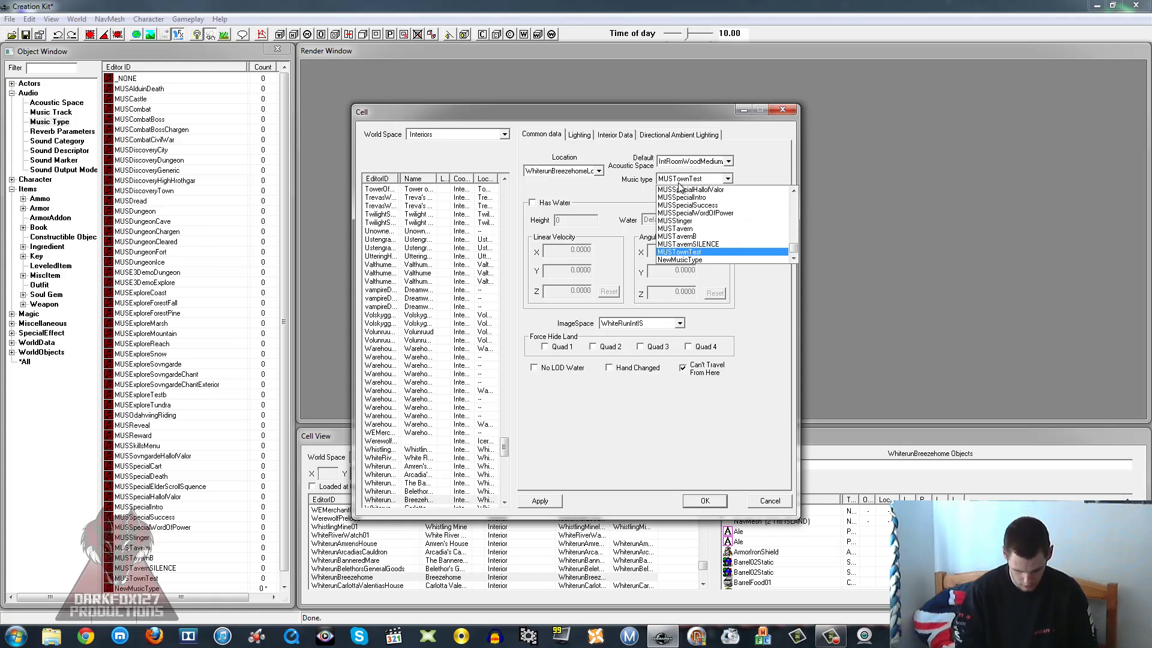
{"action": "key", "text": "Down"}
{"action": "key", "text": "Return"}
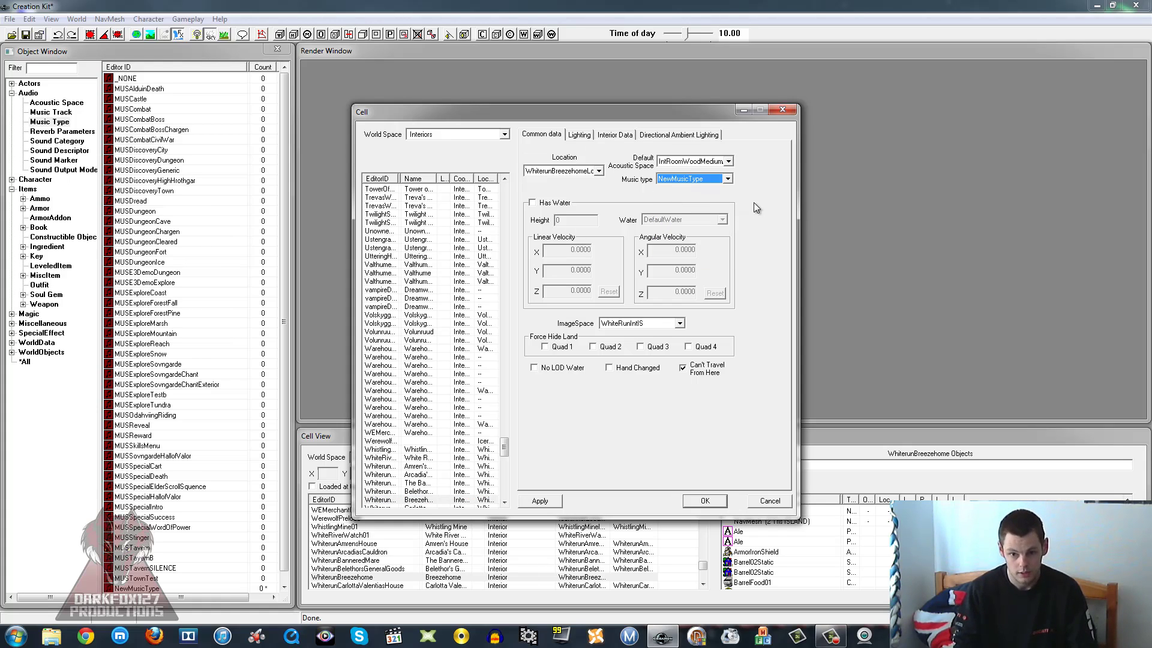